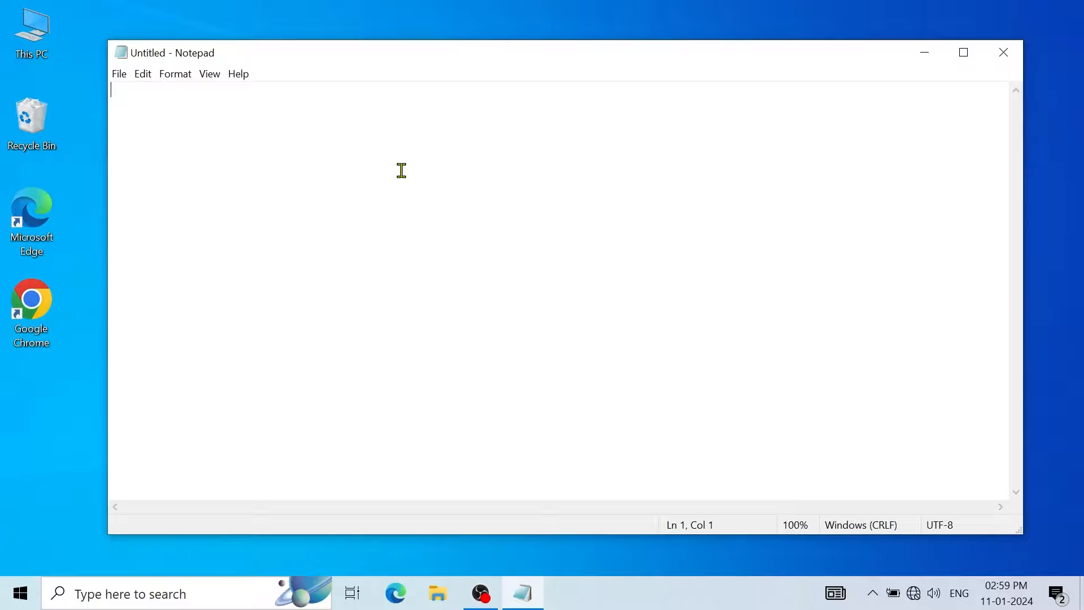
Close the empty Notepad window, then relaunch notepad through the Run dialog and maximize it.
click(997, 53)
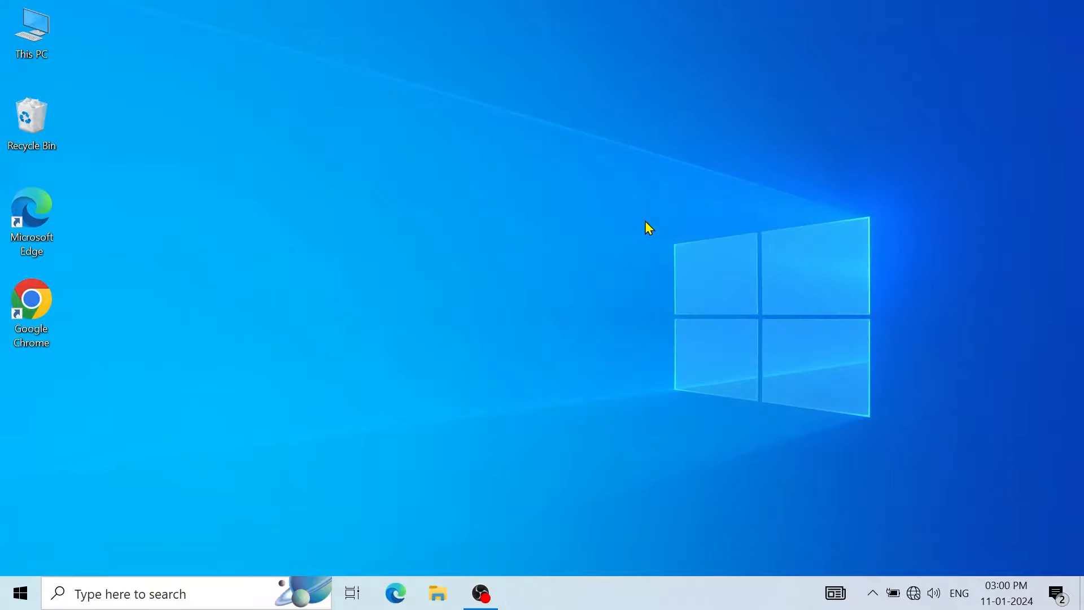
key(super+r)
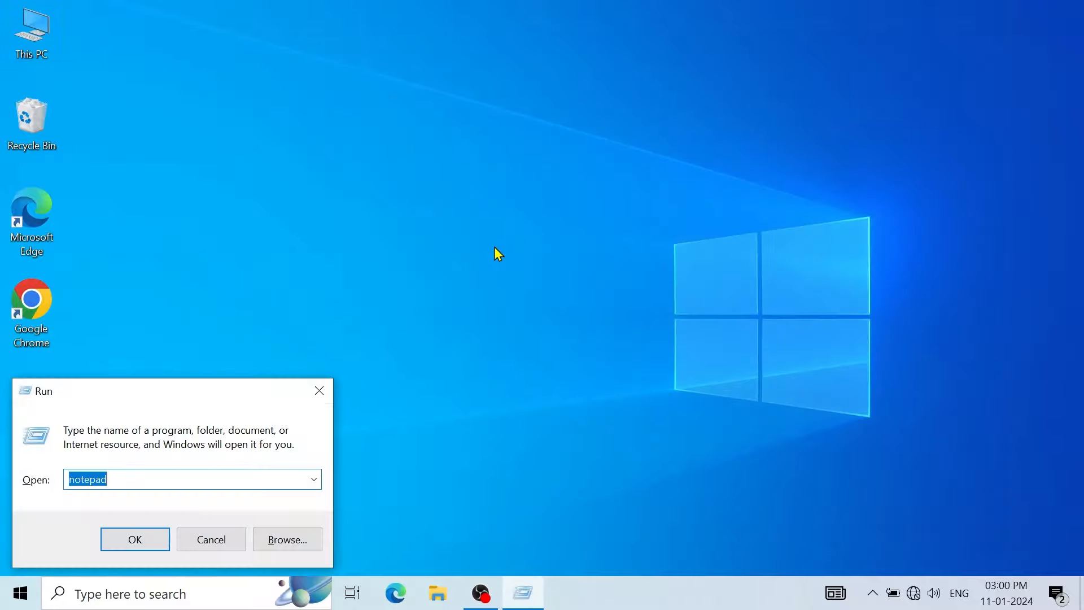
drag(238, 398, 576, 194)
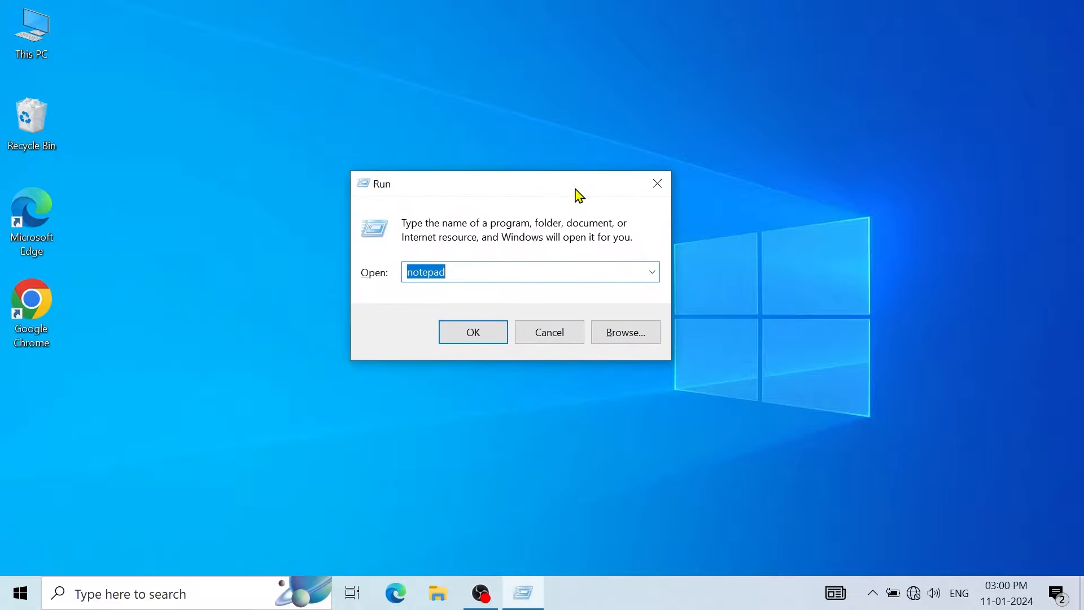
text(note)
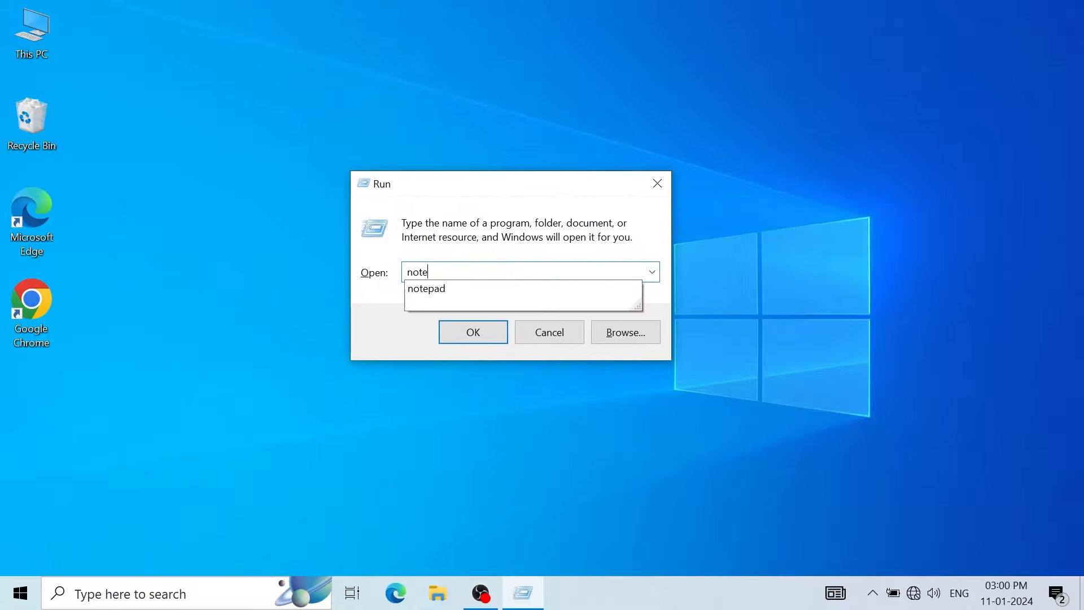
text(pad)
key(Return)
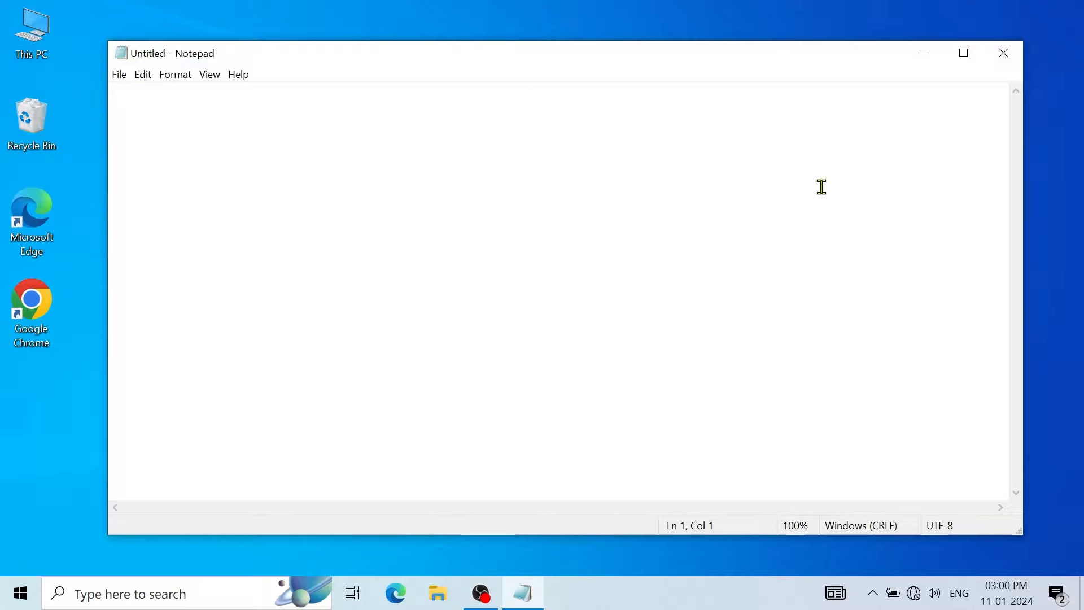
click(965, 56)
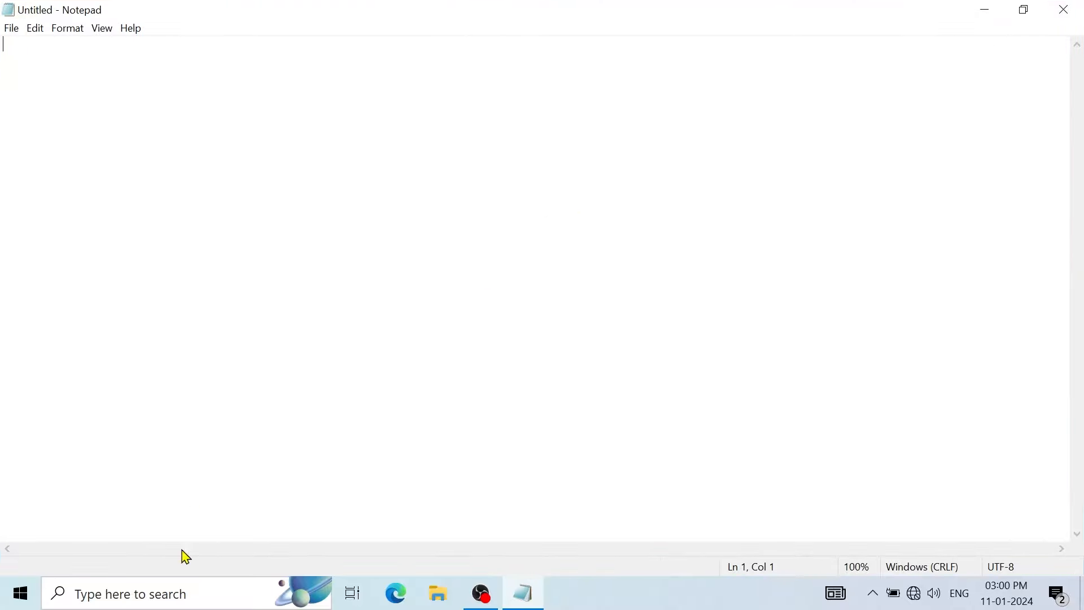
Search Windows for notepad, then dismiss the search and return to the blank document.
click(156, 597)
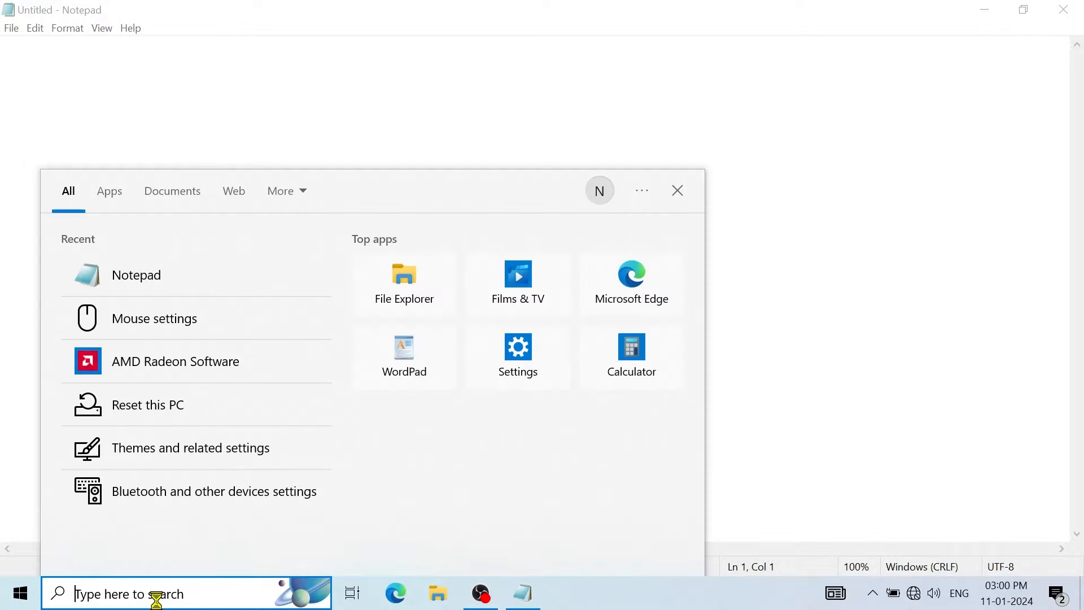
text(notepad)
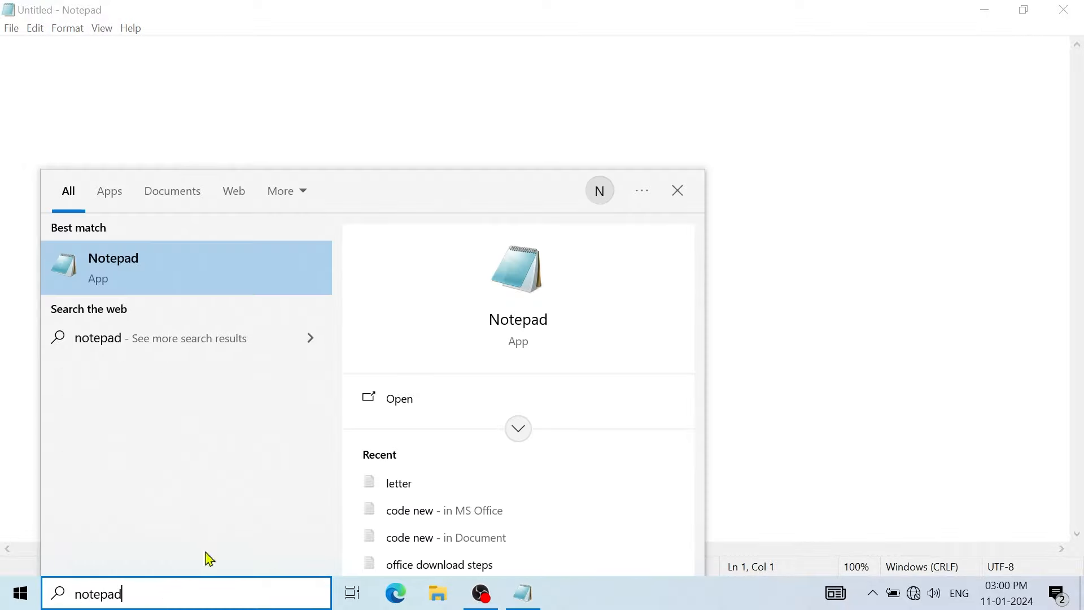
click(356, 107)
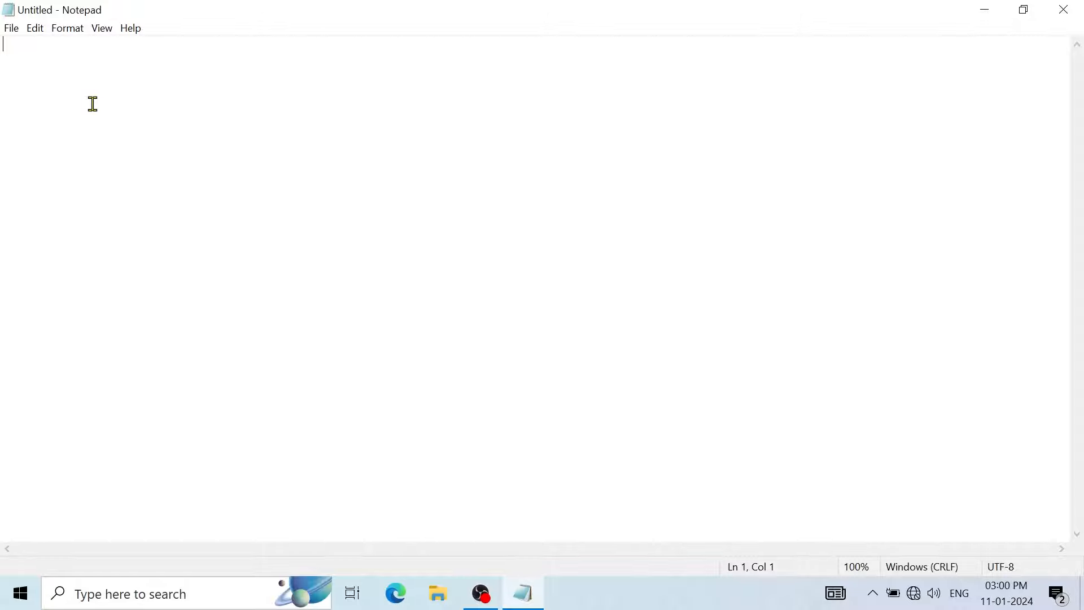
Paste the copied leave application into the blank document and save it as letter in Documents > My files.
key(ctrl+v)
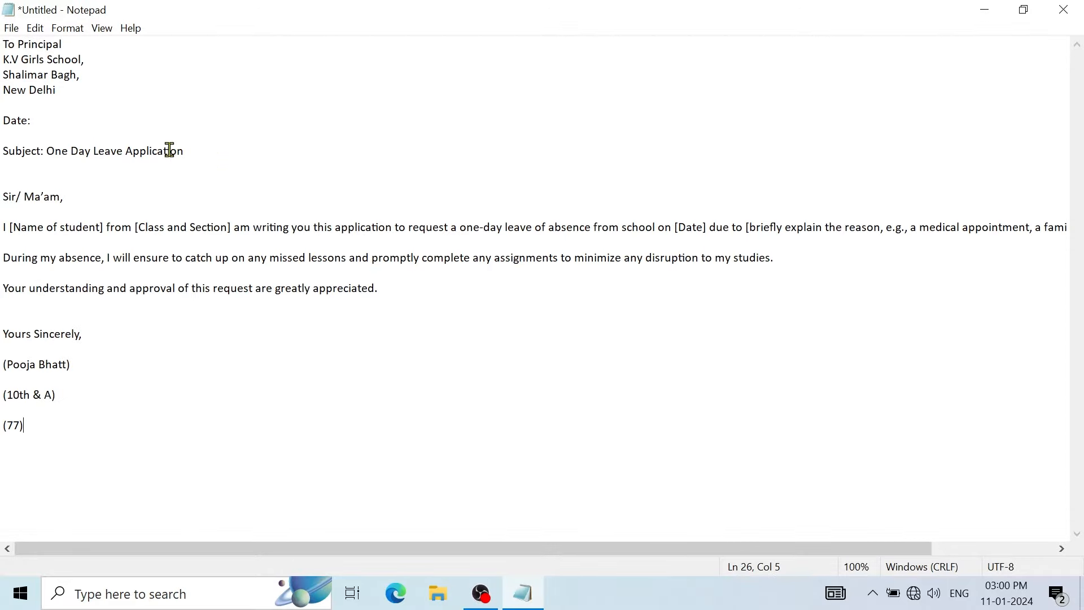
click(13, 31)
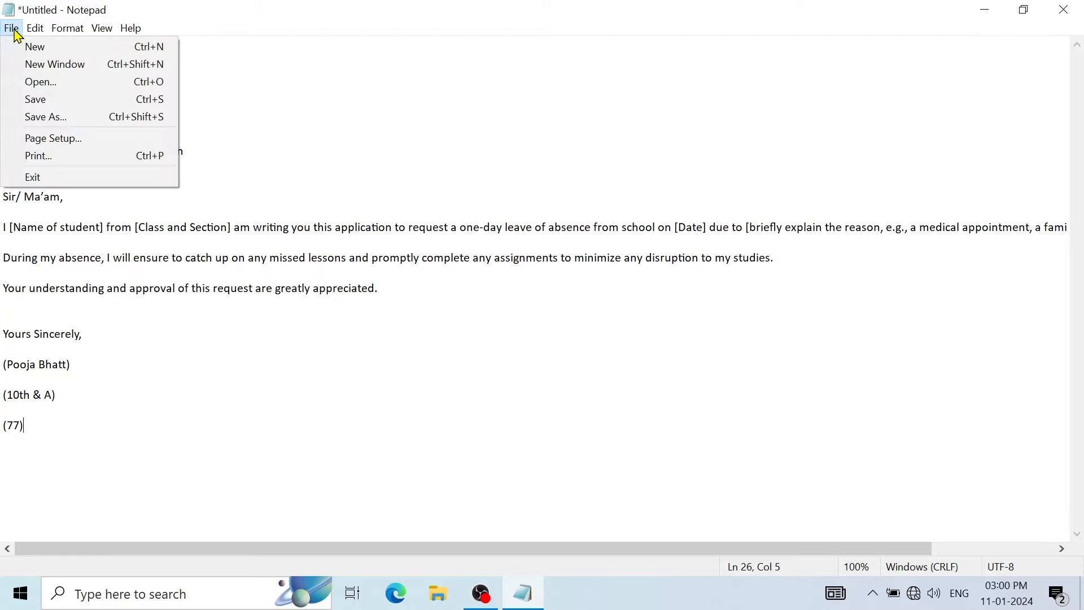
click(71, 101)
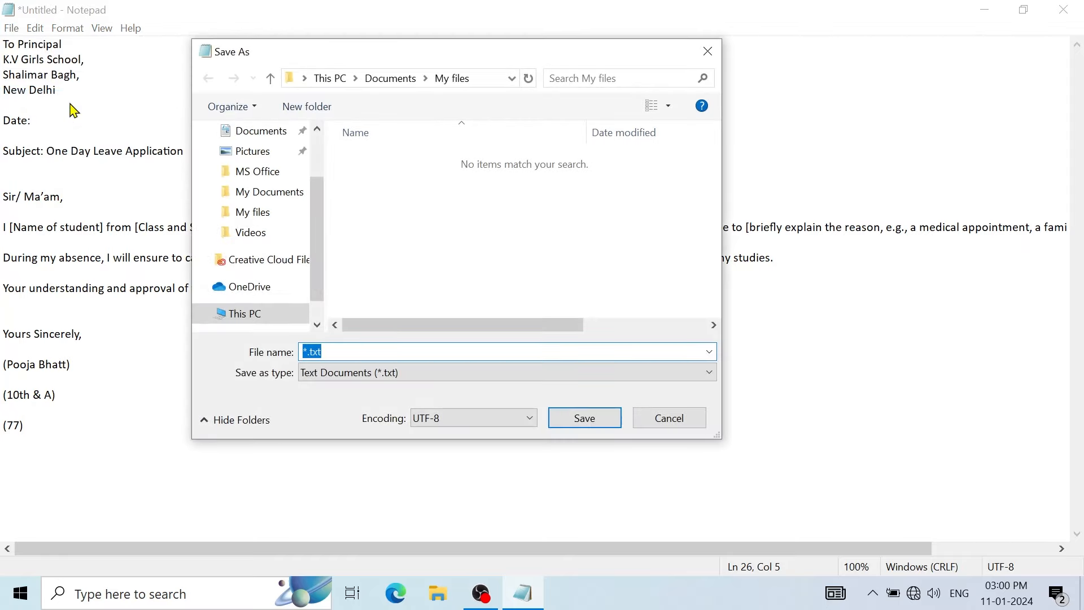
click(390, 80)
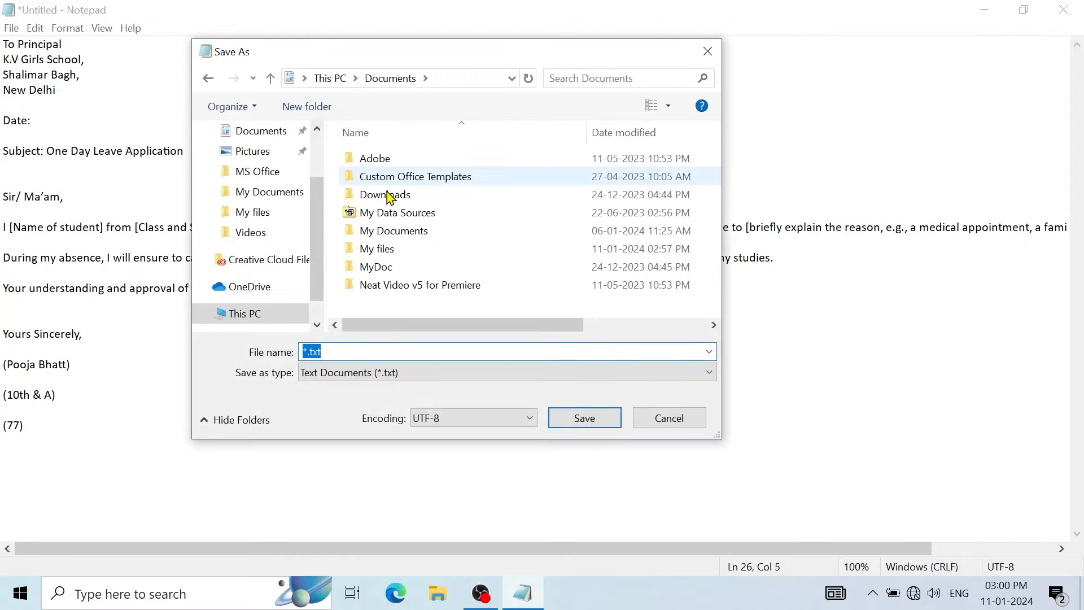
double_click(387, 250)
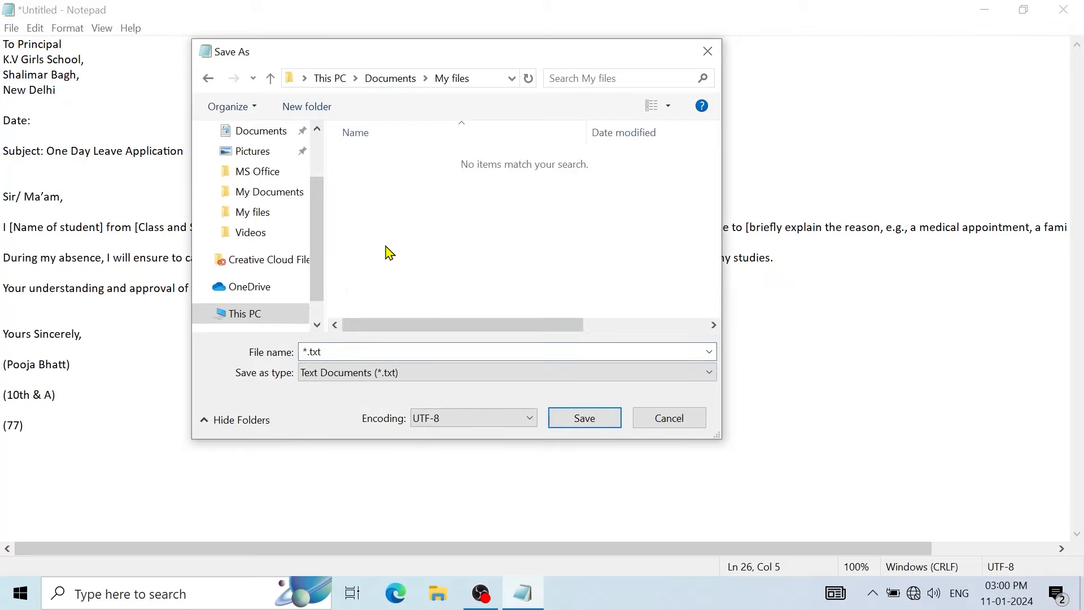
double_click(367, 351)
key(BackSpace)
text(lett)
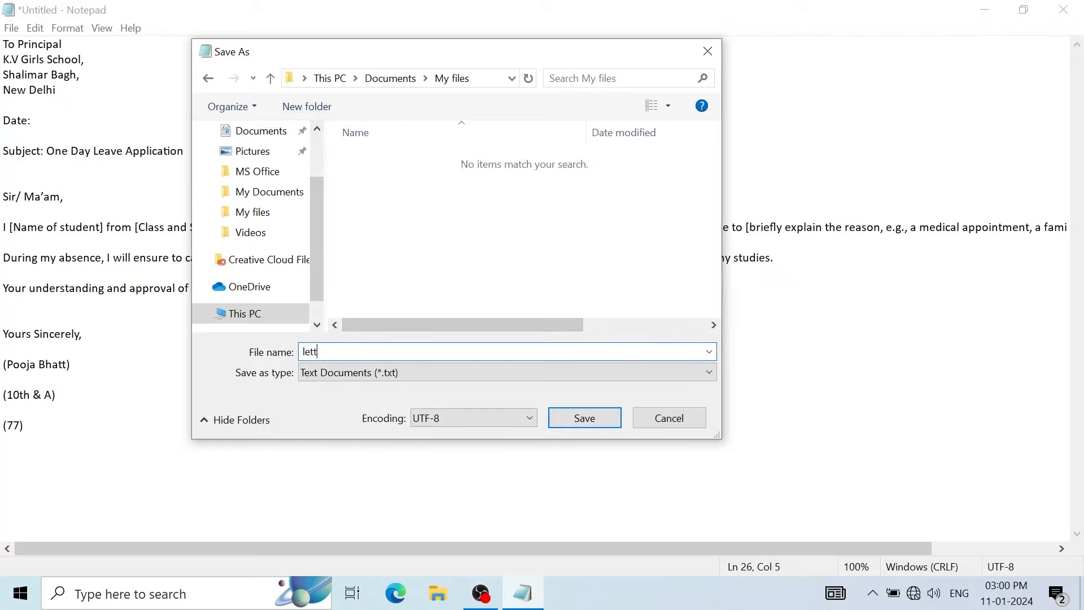
text(er)
click(597, 421)
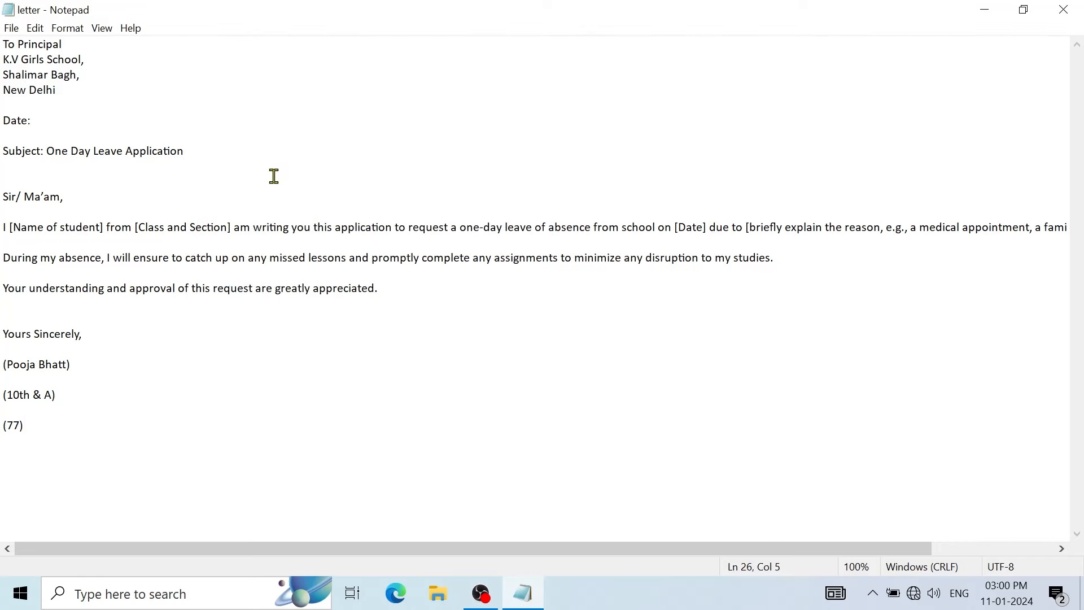
Start a new blank document, then open the saved letter file from the My files folder.
click(12, 29)
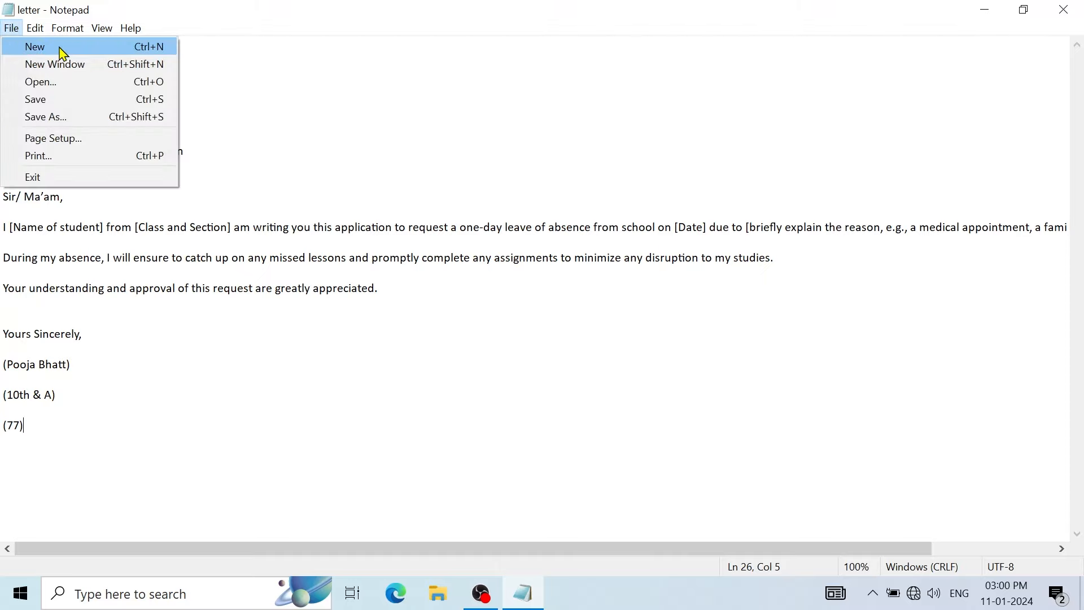
click(59, 48)
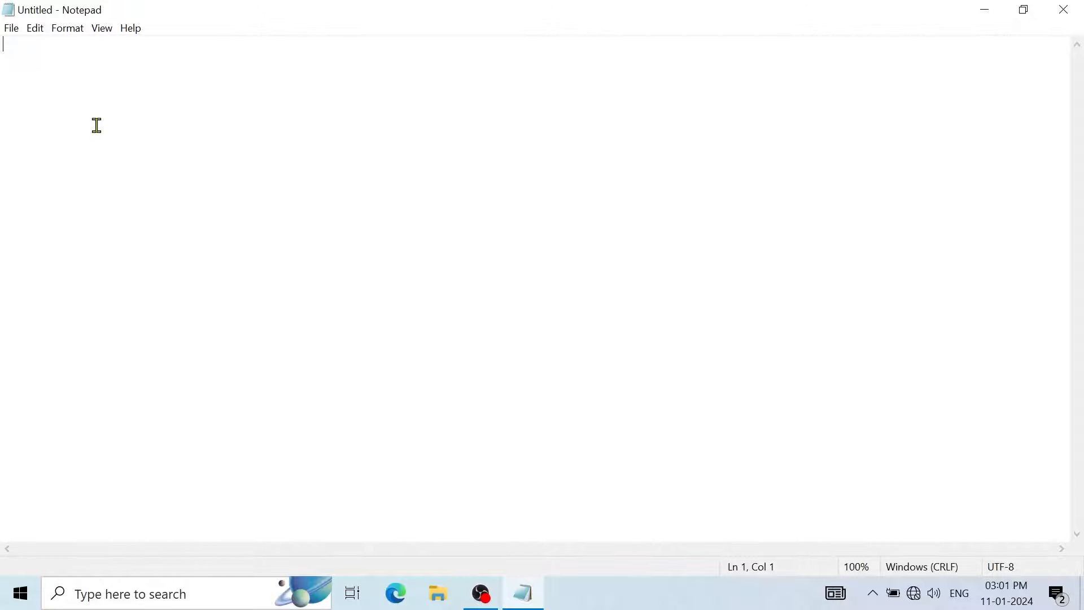
click(14, 33)
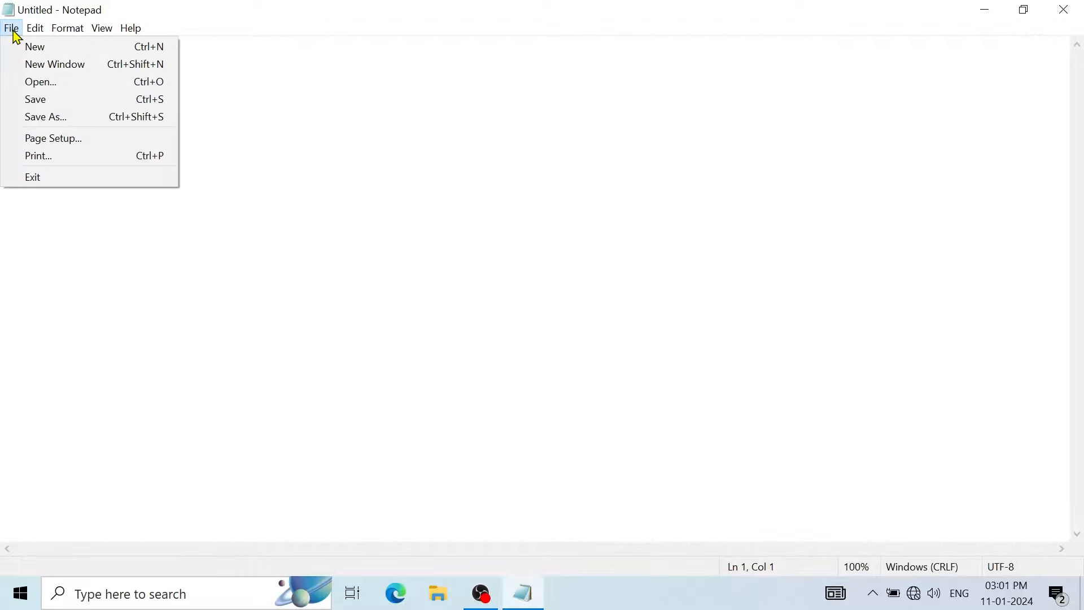
click(96, 85)
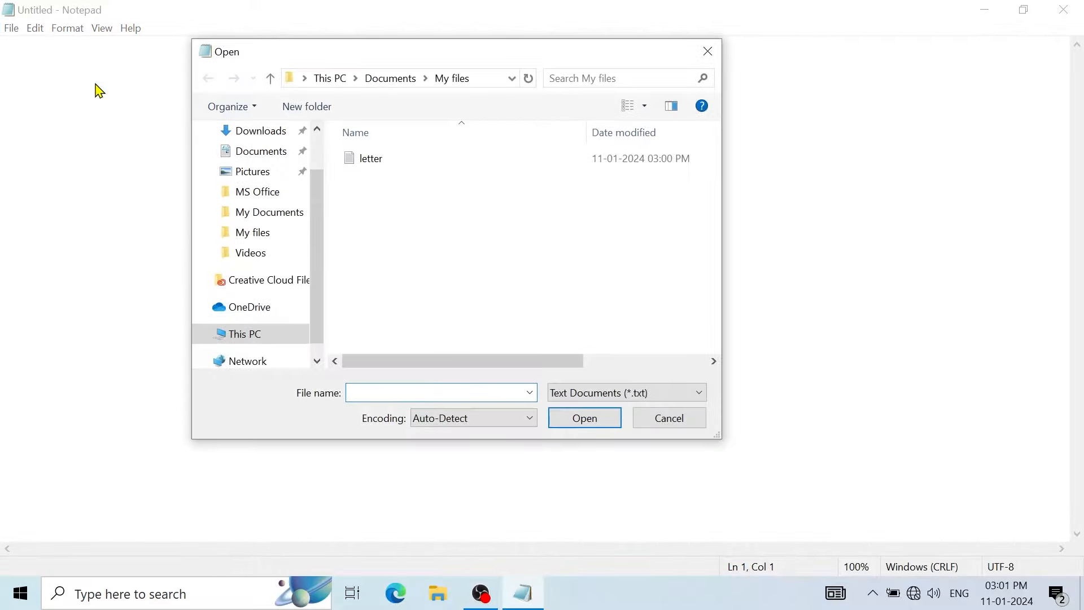
click(396, 165)
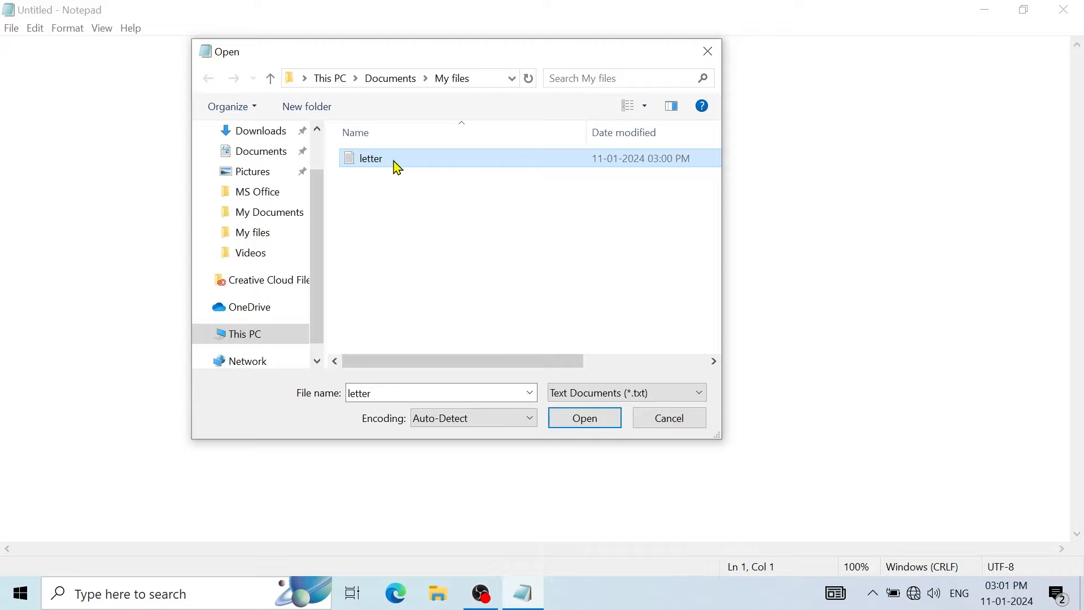
click(583, 419)
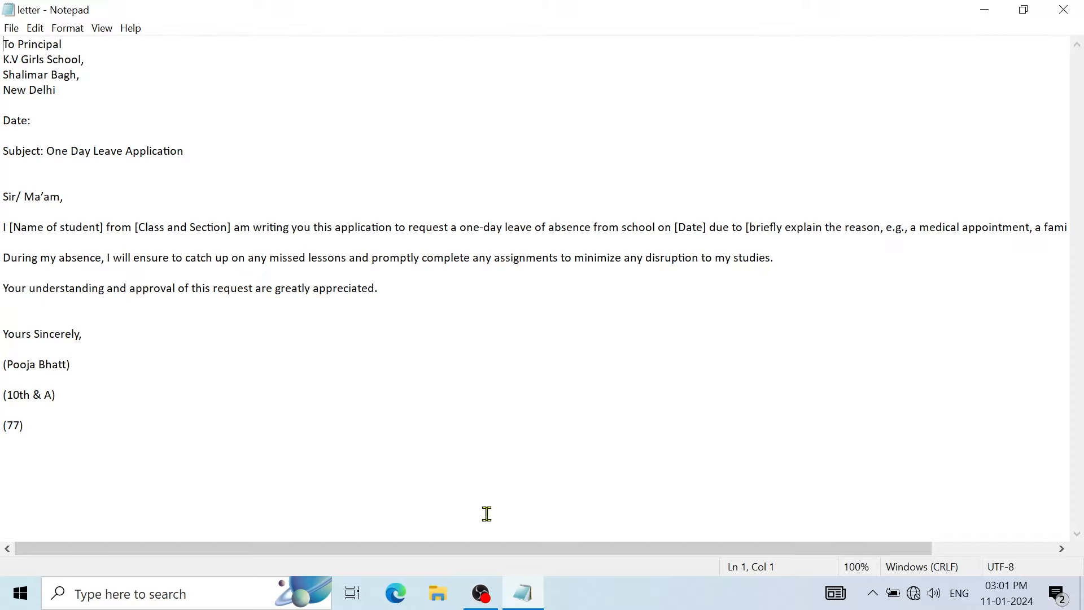
Examine how the letter's long unwrapped lines display at narrow, wide and maximized window widths.
drag(484, 554, 676, 542)
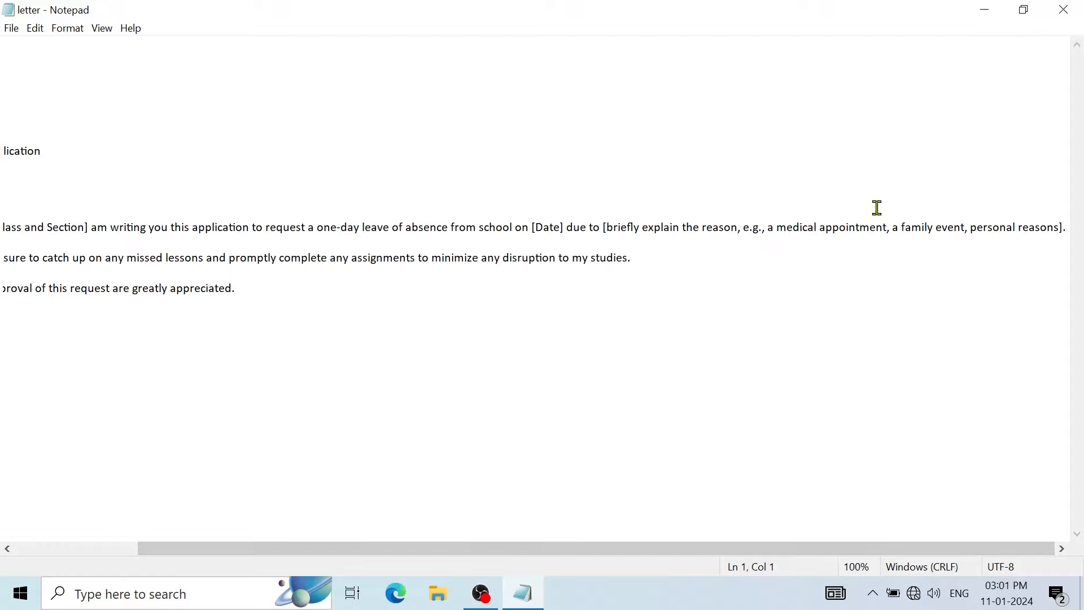
click(1024, 10)
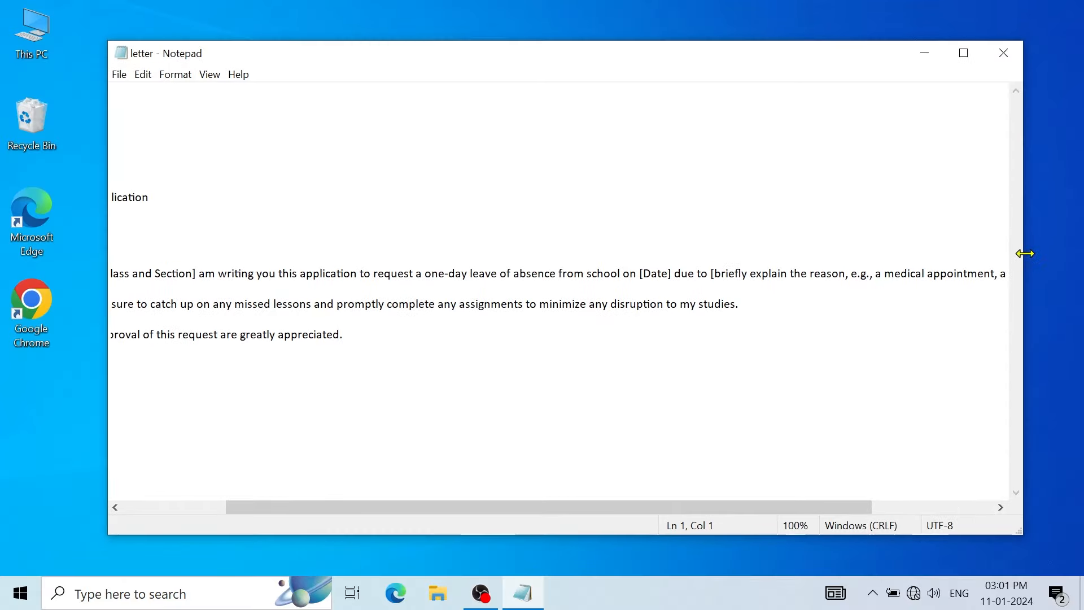
drag(1024, 252, 590, 248)
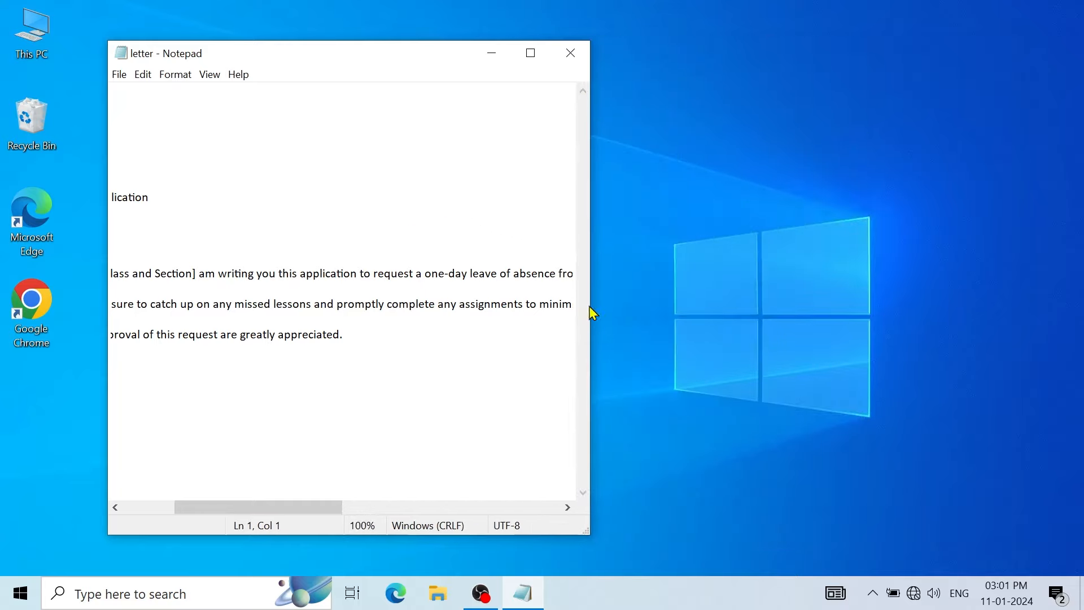
drag(590, 305, 992, 308)
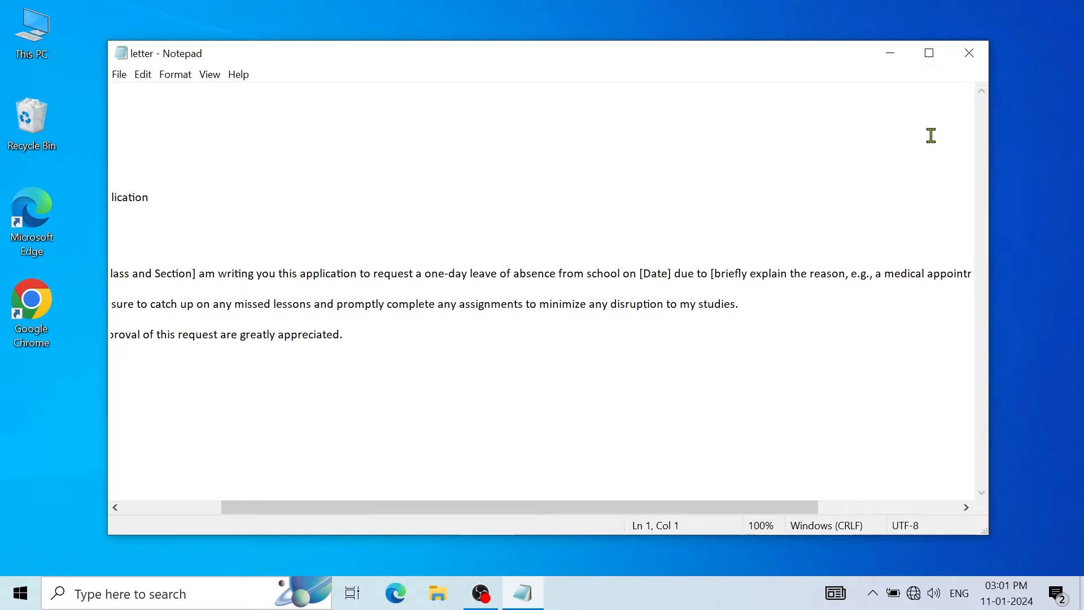
click(929, 52)
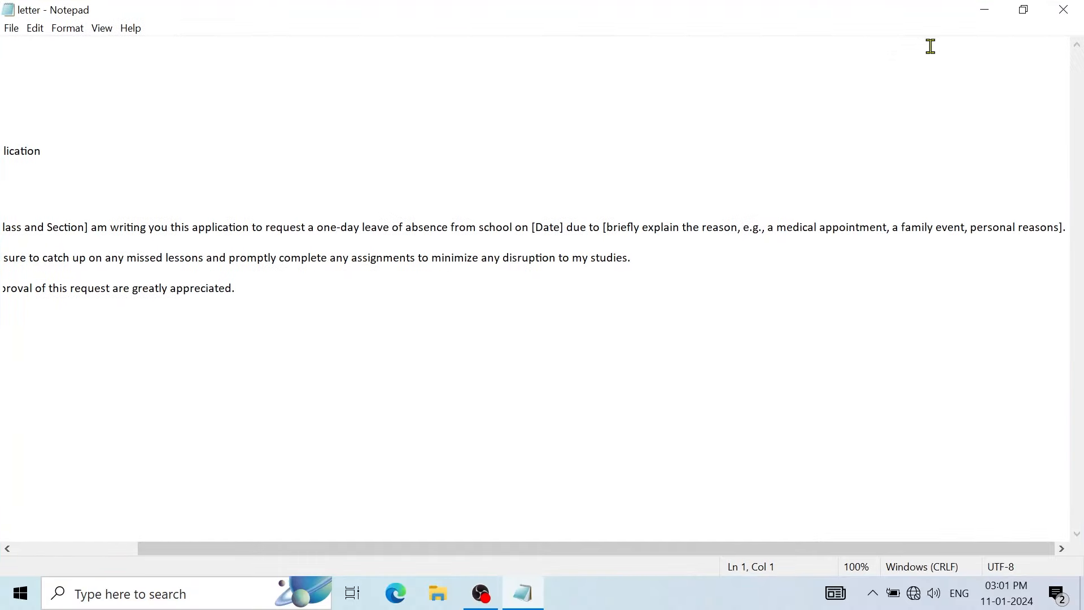
Turn on Word Wrap for the letter and test it by narrowing, widening and maximizing the window.
click(69, 32)
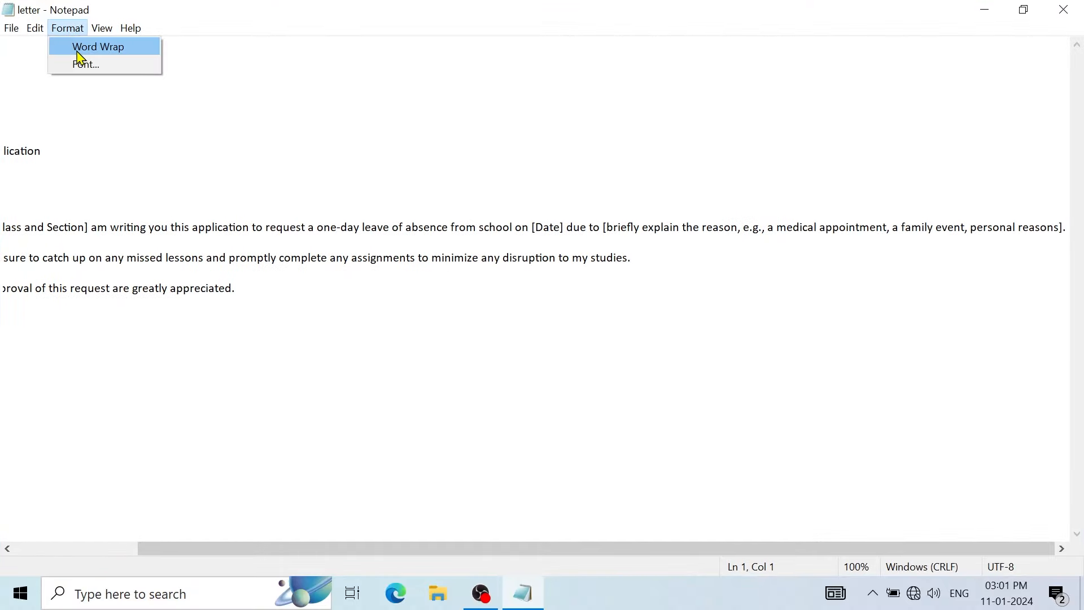
click(67, 50)
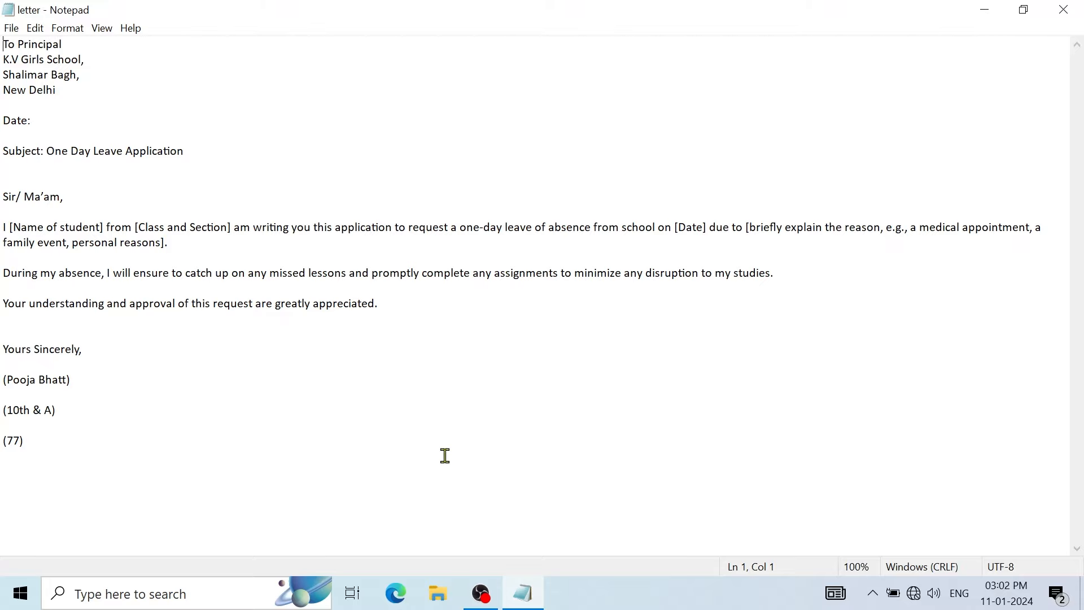
click(1023, 9)
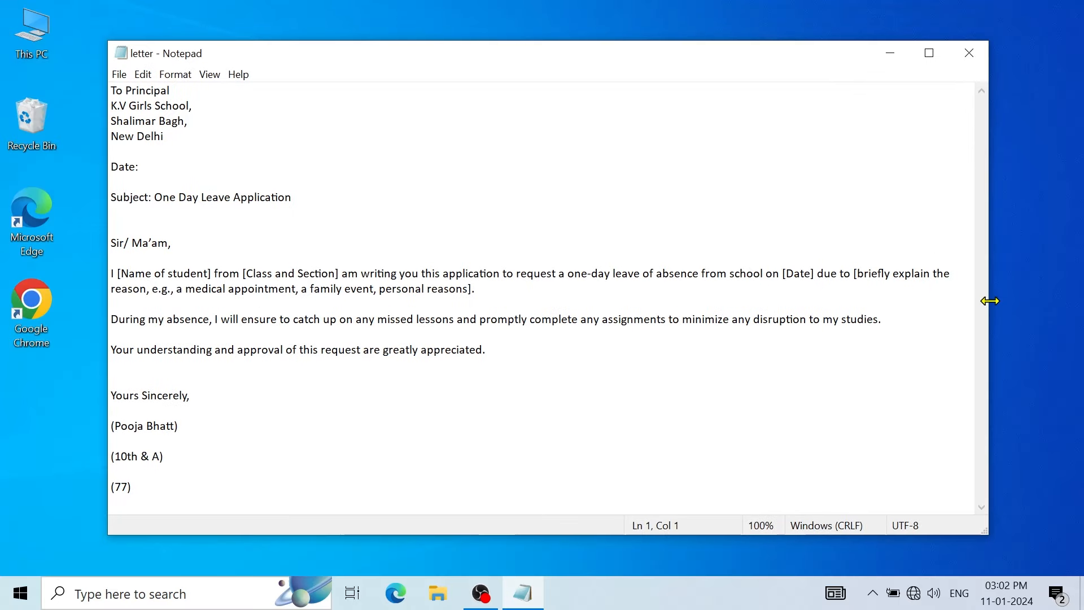
drag(990, 301, 740, 291)
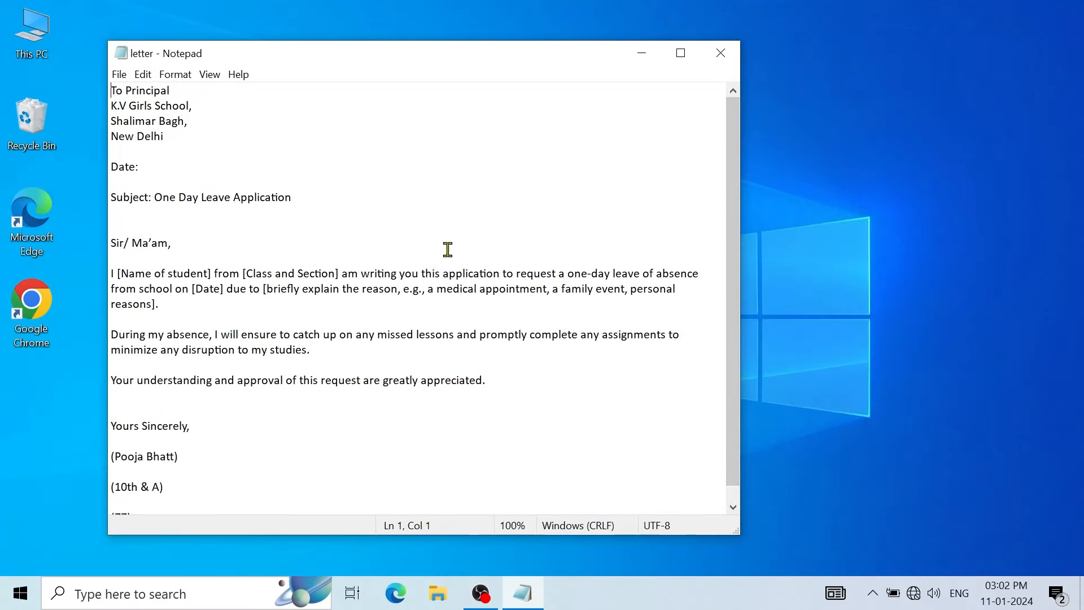
drag(741, 331, 969, 331)
click(910, 54)
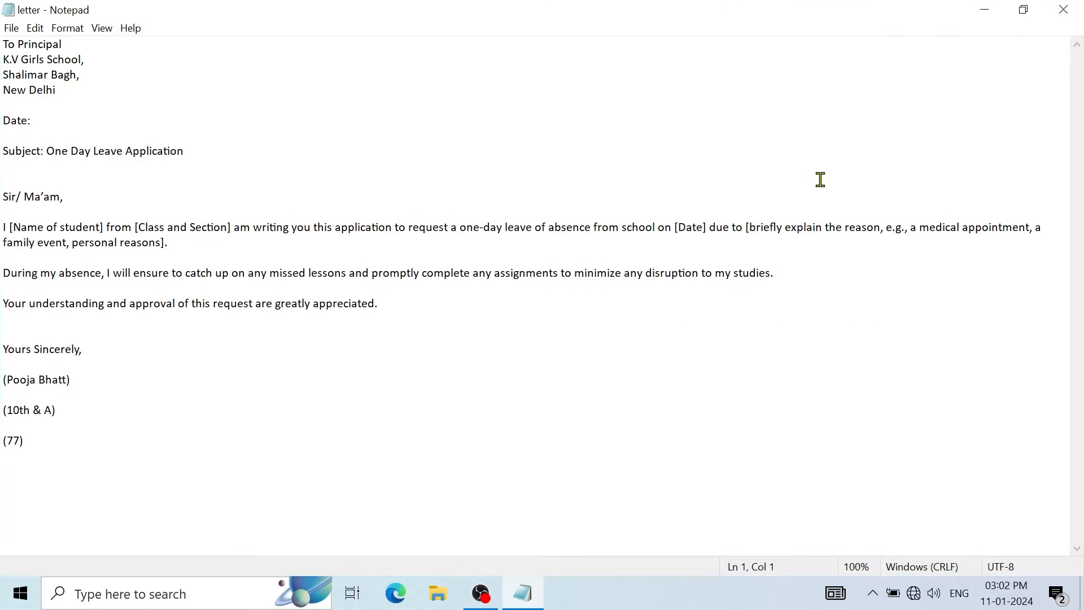
Delete the "Subject: One Day Leave Application" line and undo the deletion.
click(38, 29)
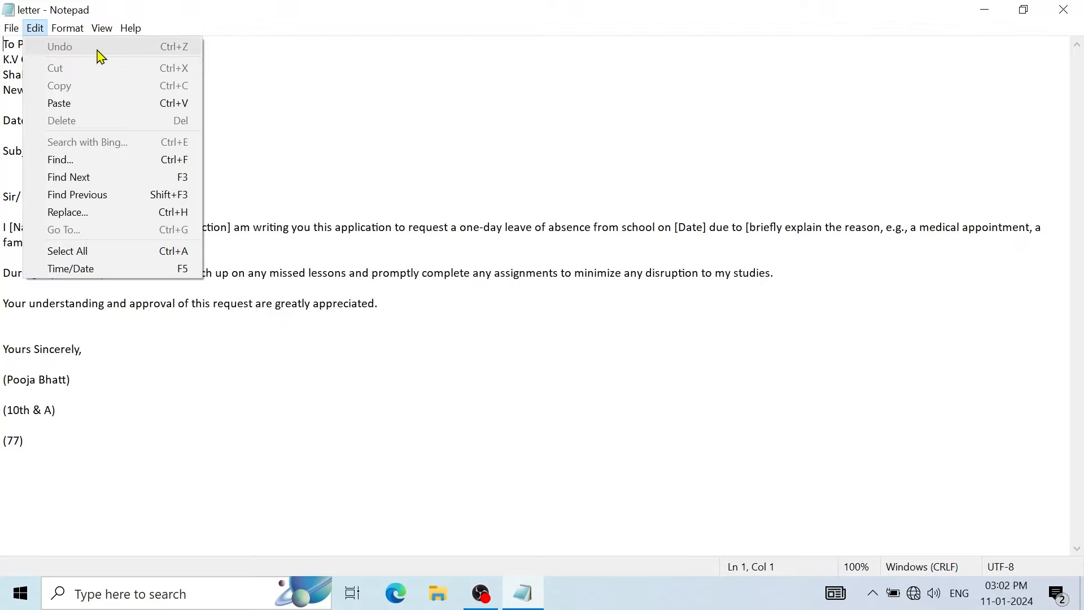
click(251, 169)
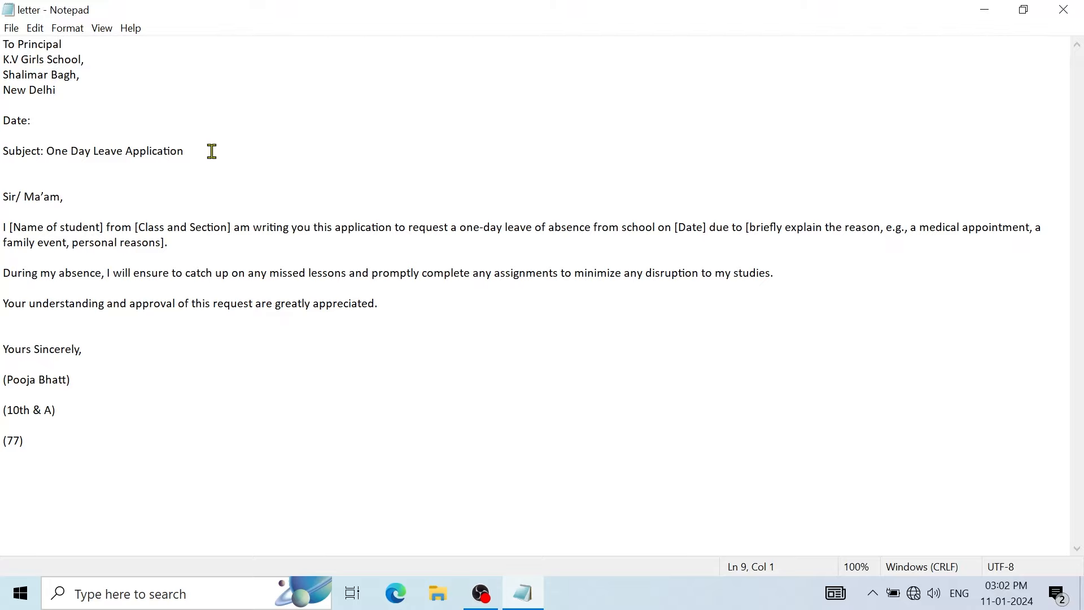
drag(212, 148, 5, 150)
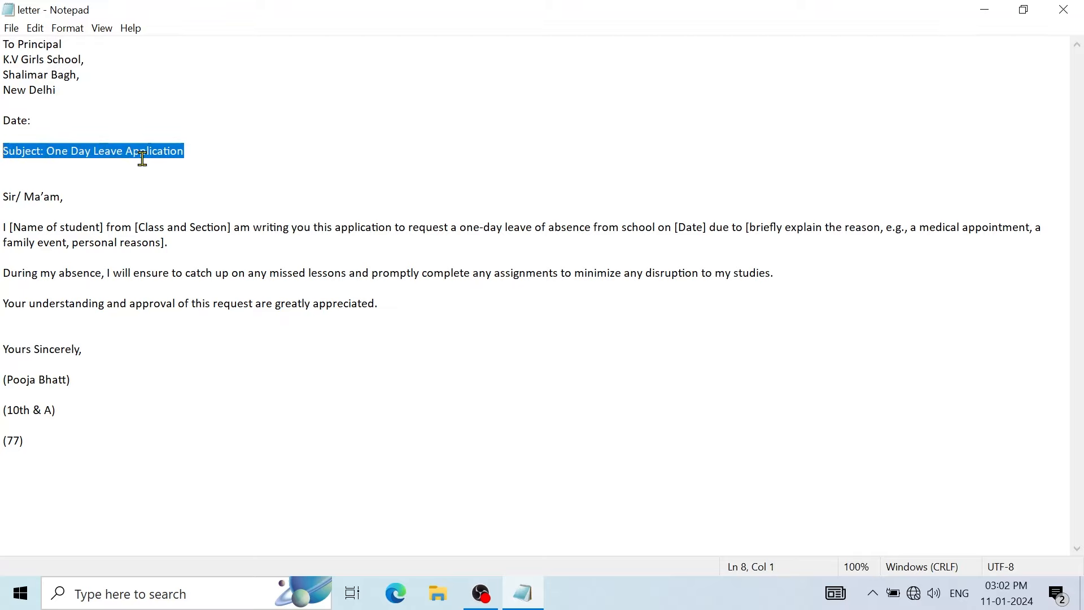
key(Delete)
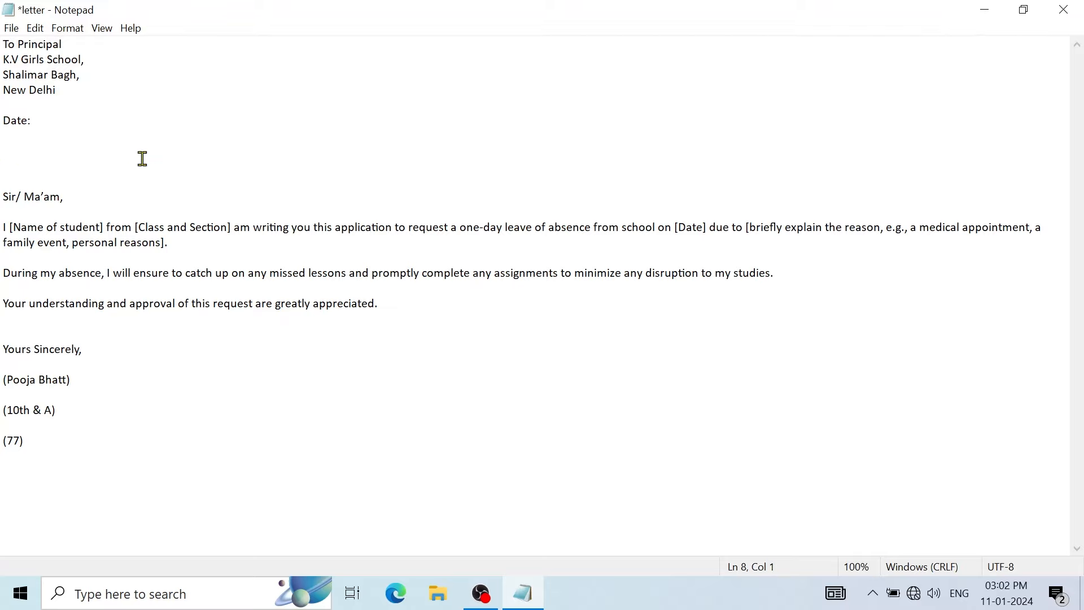
click(32, 29)
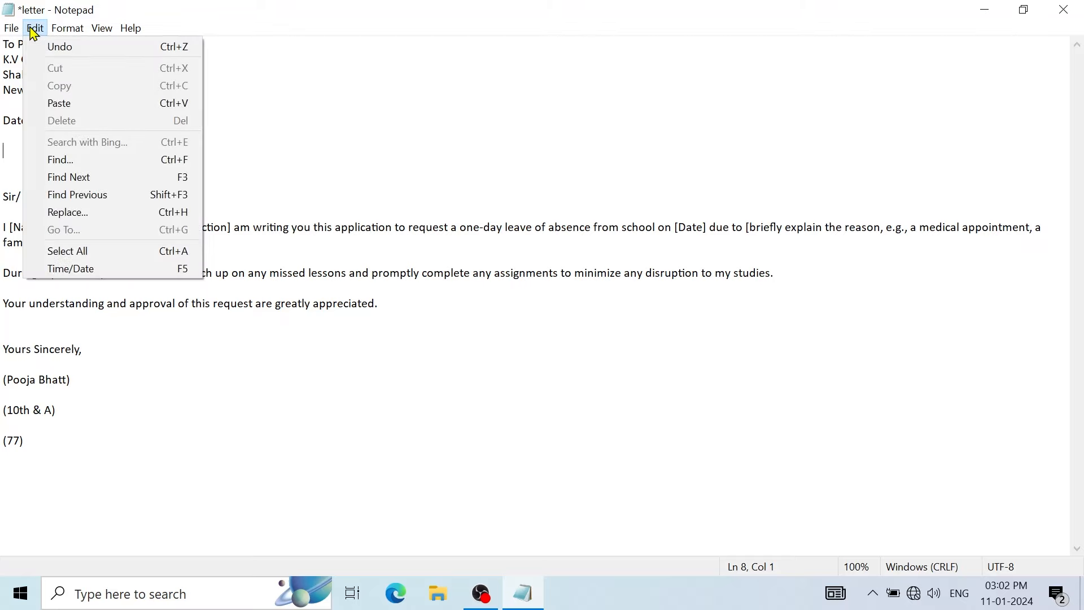
click(77, 47)
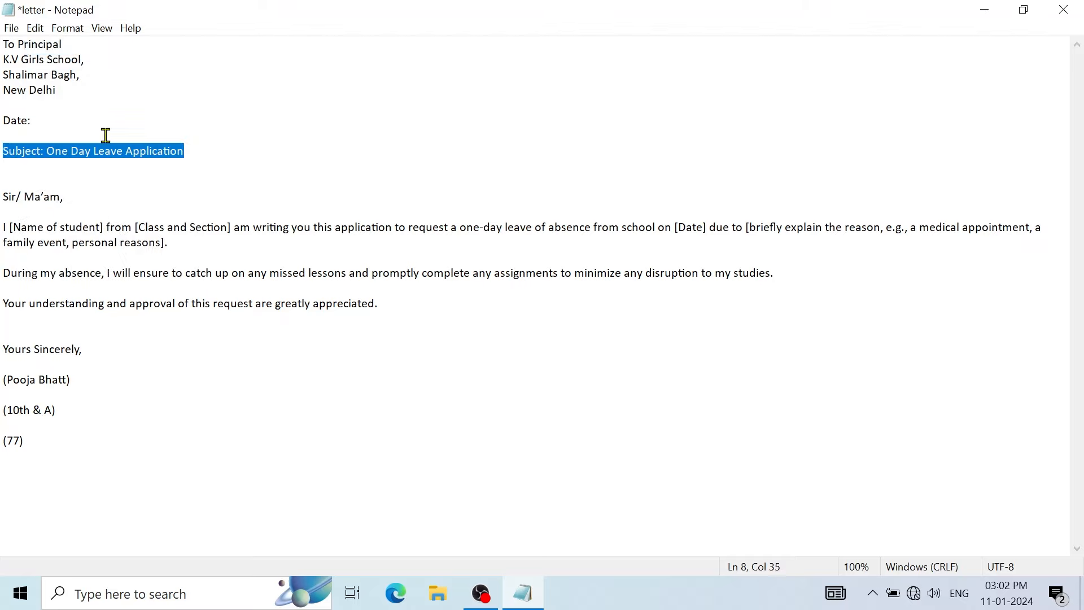
click(123, 149)
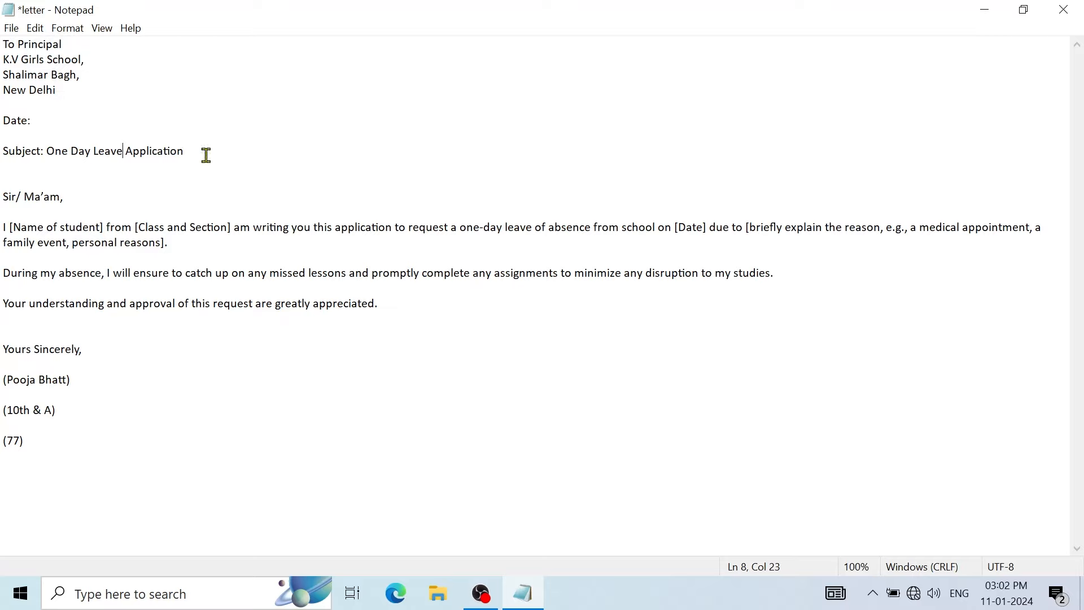
click(73, 196)
drag(73, 197, 3, 195)
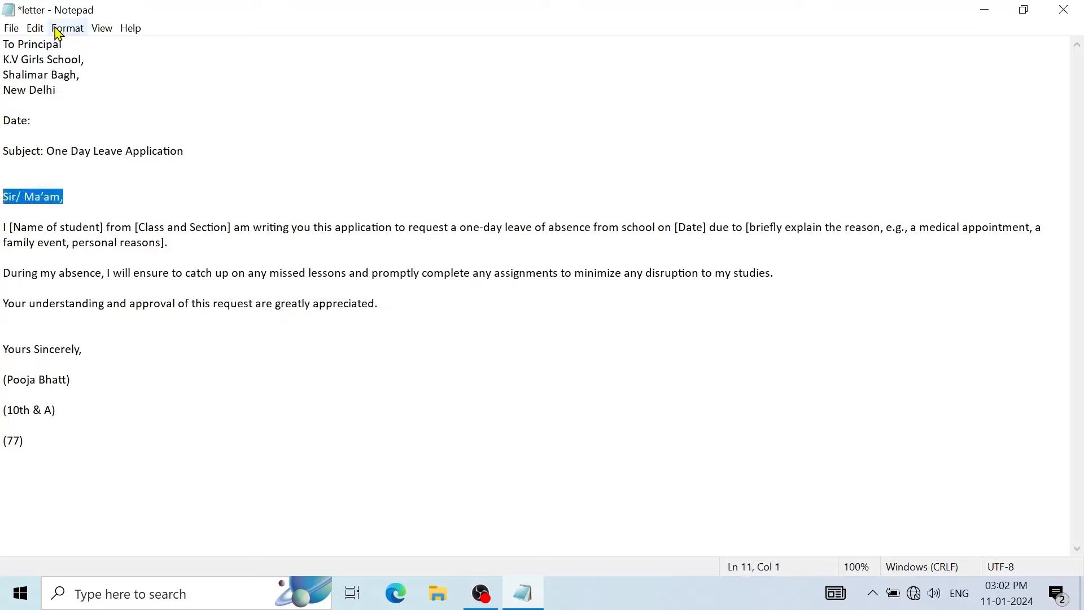
click(35, 28)
click(60, 48)
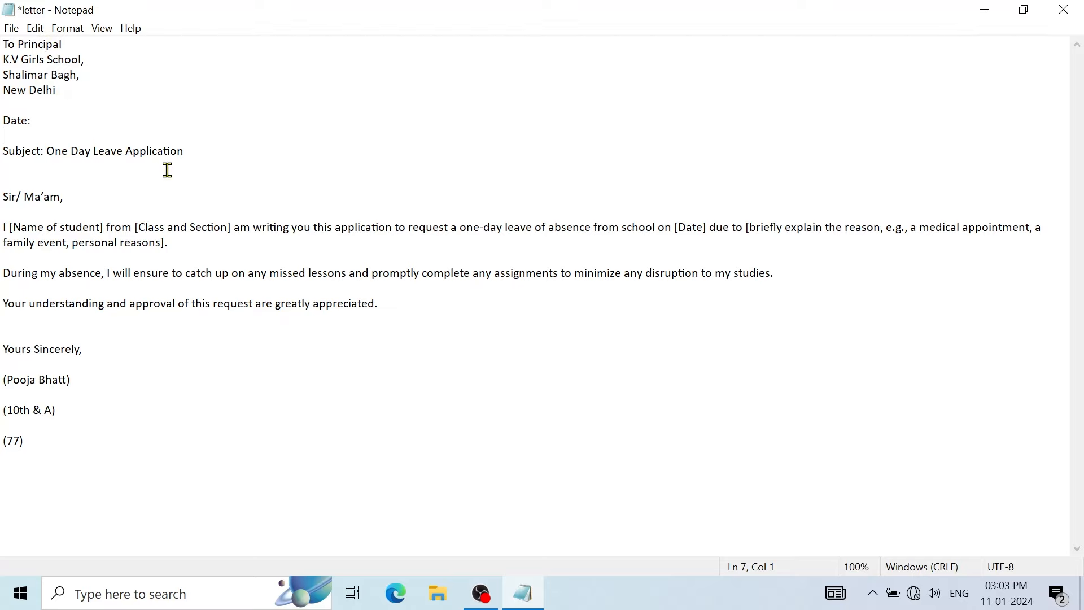
click(35, 28)
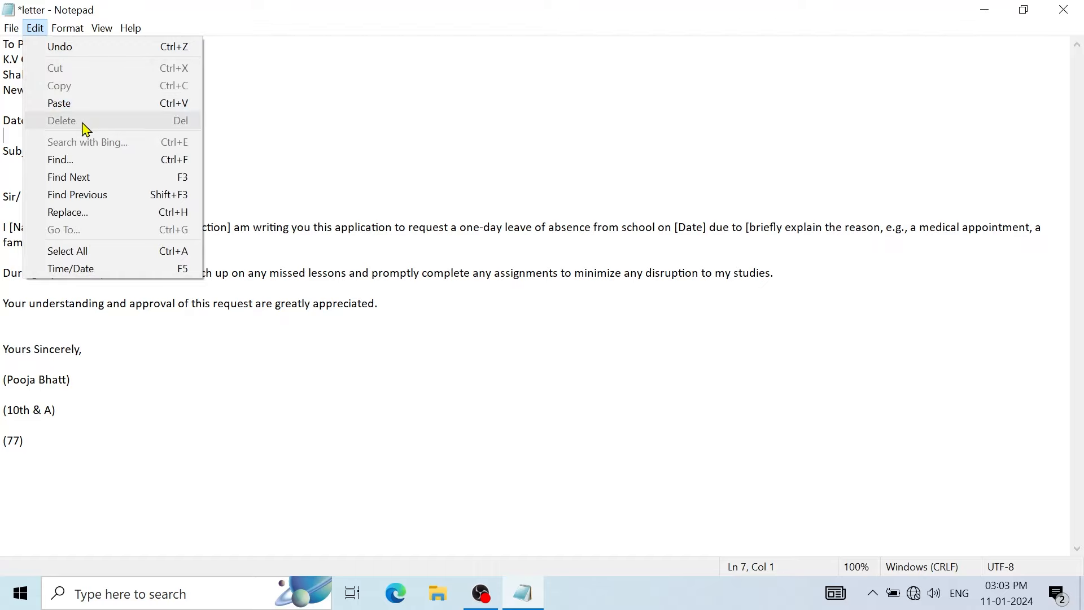
click(248, 192)
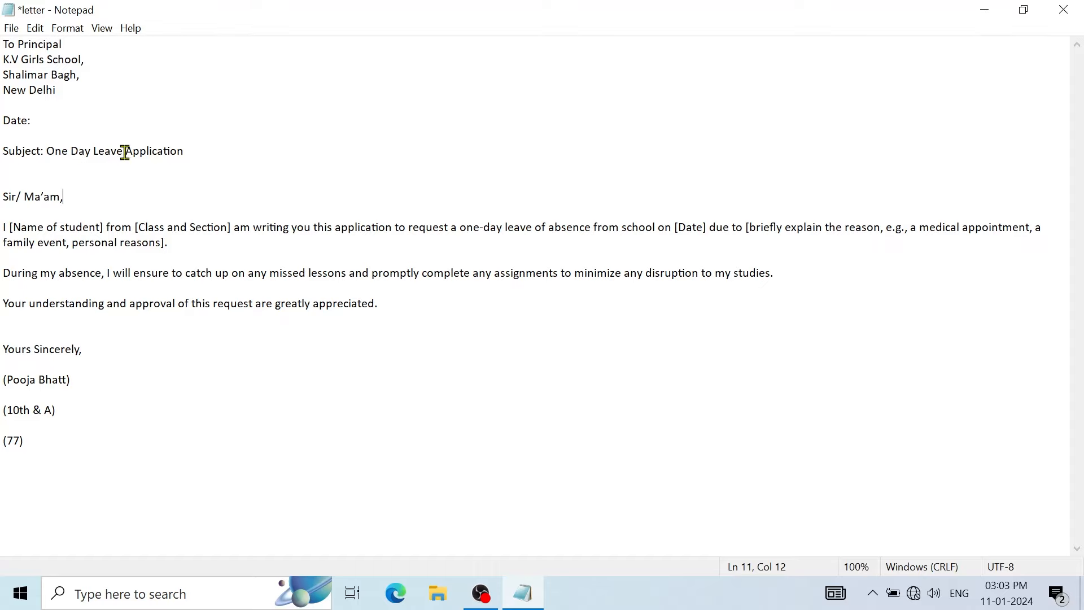
Cut the subject line and paste it two lines below the "Your understanding and approval" paragraph, adding blank lines for it.
drag(187, 151, 5, 152)
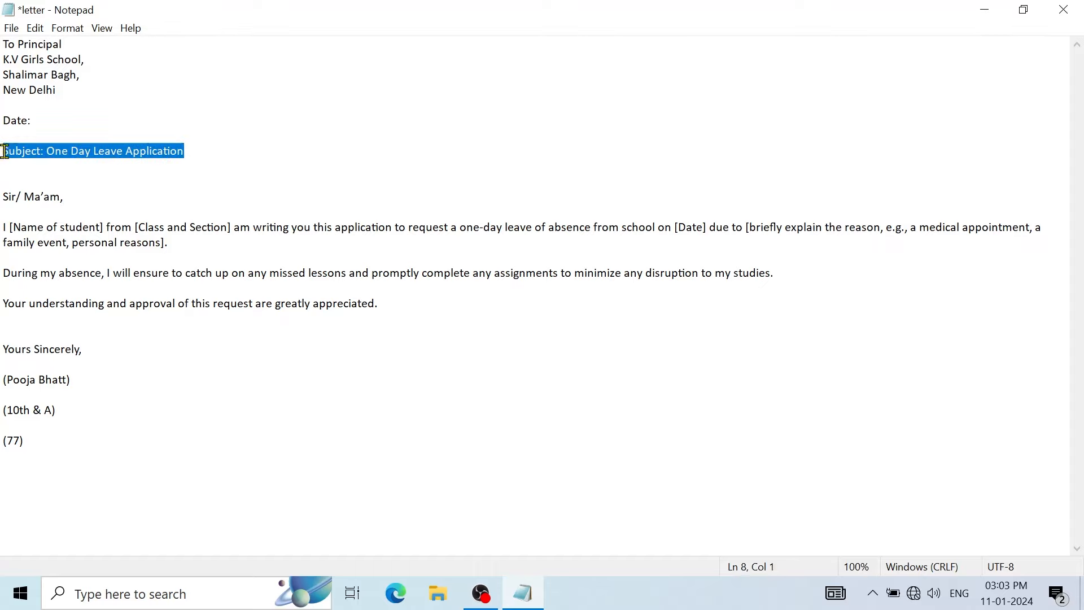
click(35, 28)
click(74, 69)
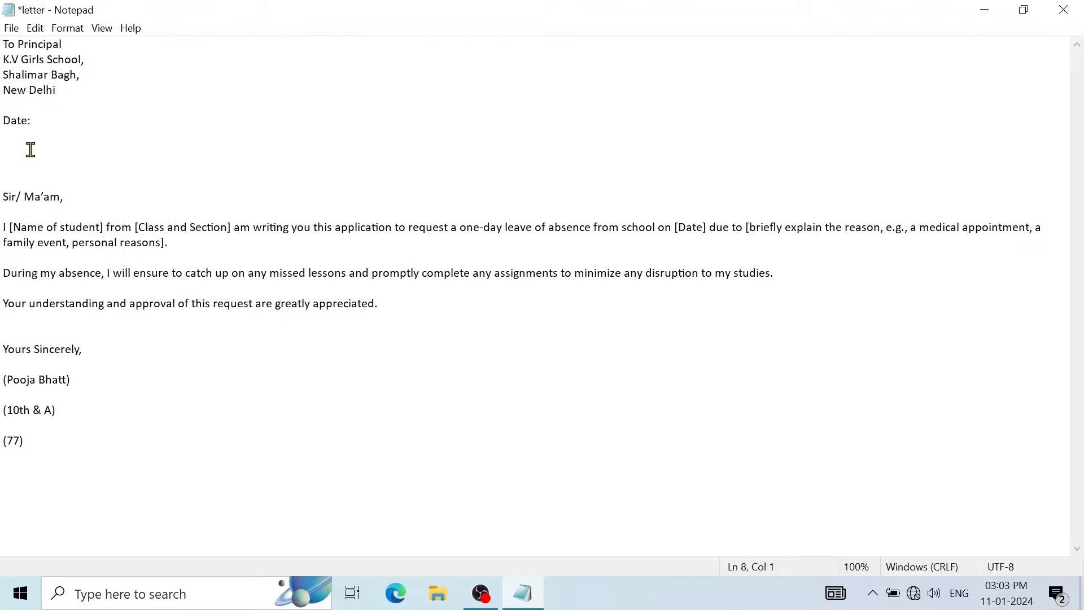
click(406, 299)
key(Return)
key(Return)
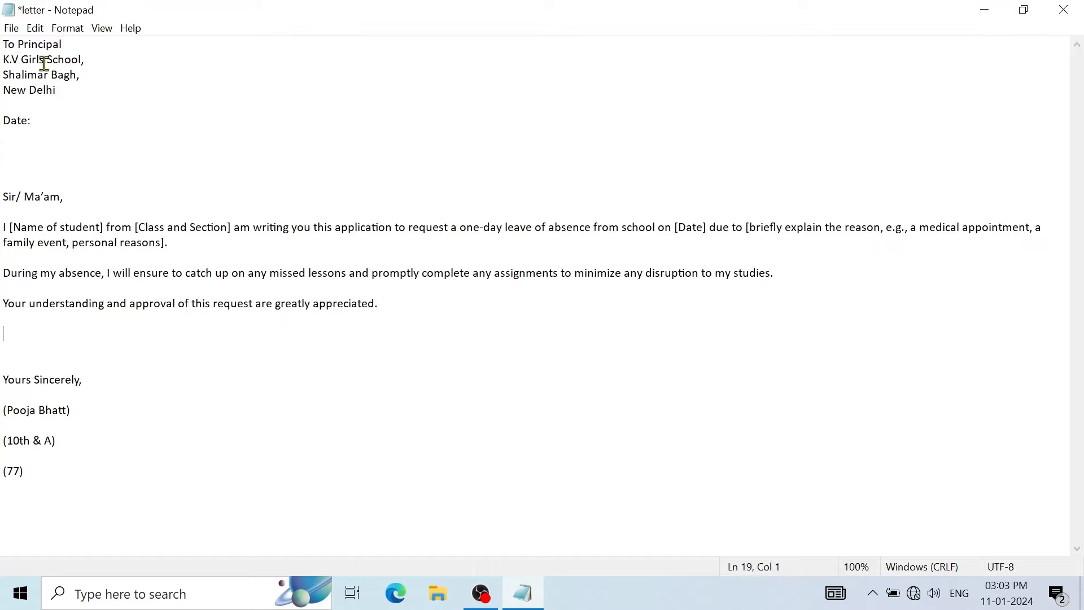
click(35, 28)
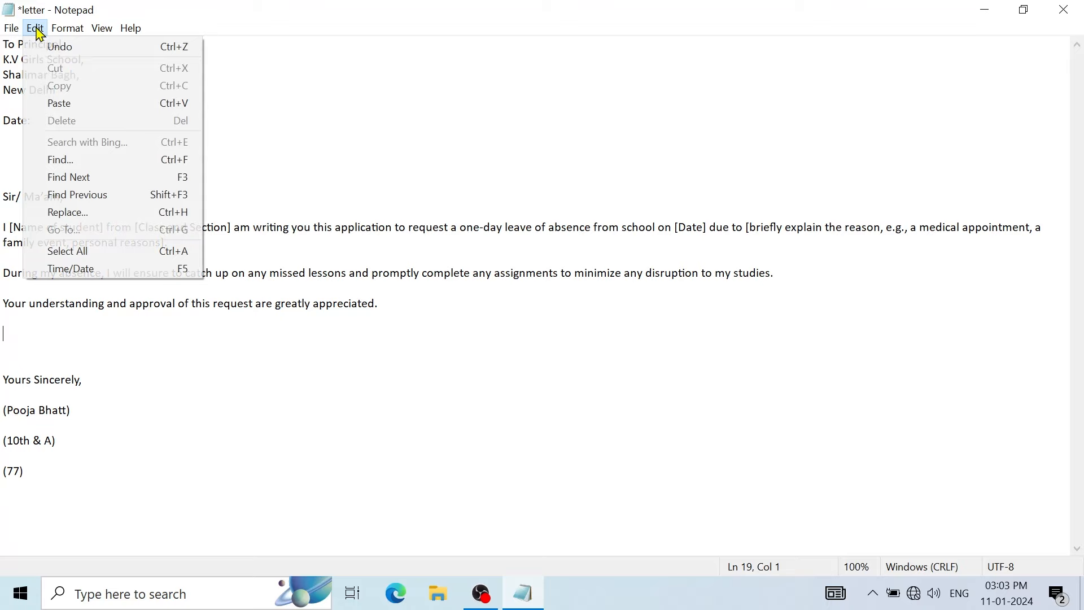
click(88, 104)
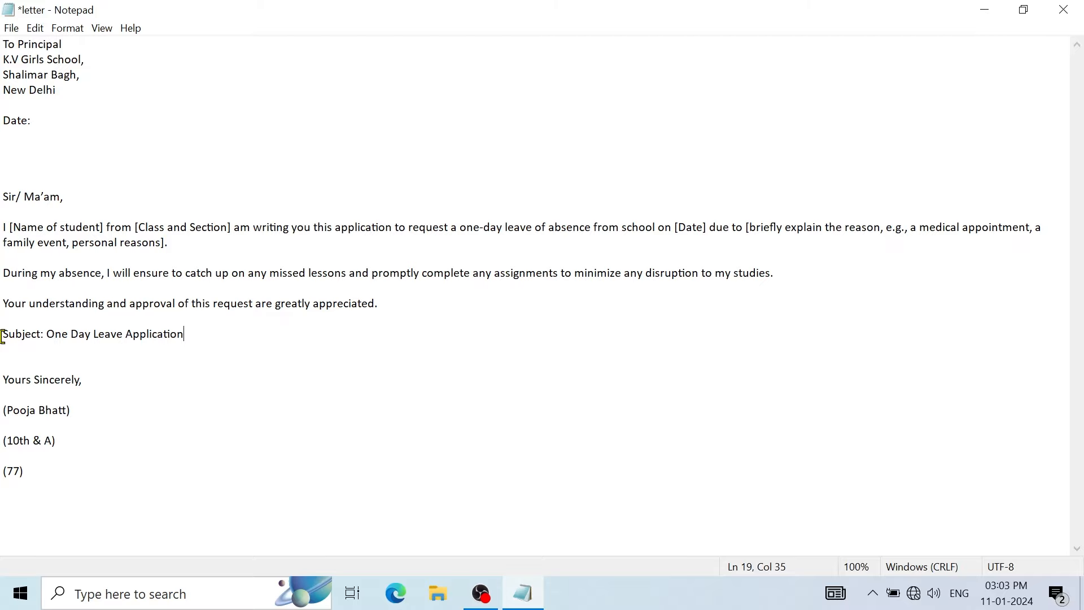
Copy the moved subject line and paste it back at its original place between Date and the salutation.
click(49, 156)
drag(186, 334, 3, 335)
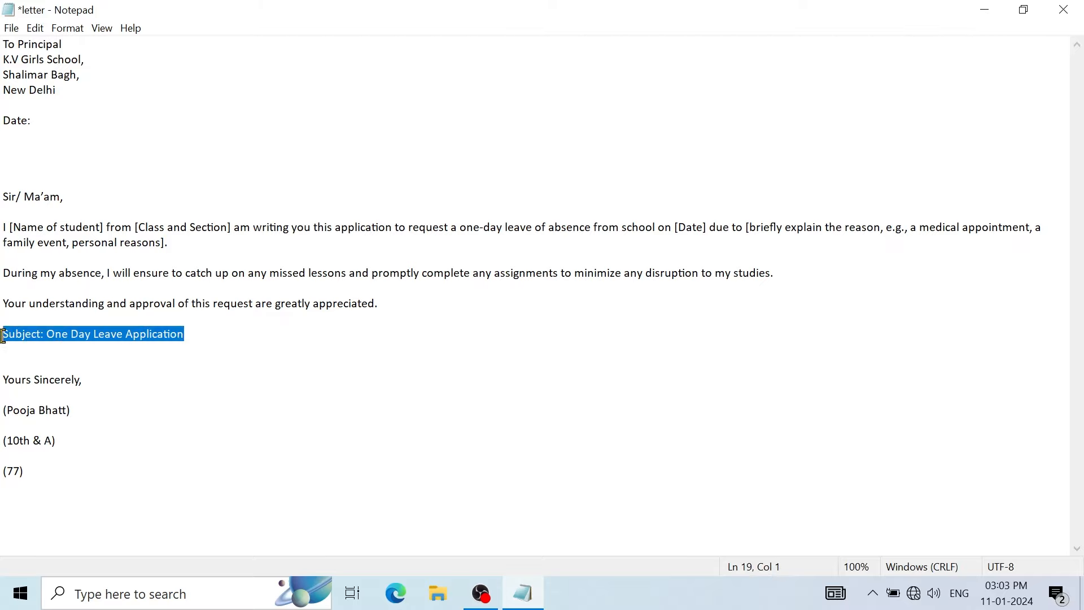
click(36, 28)
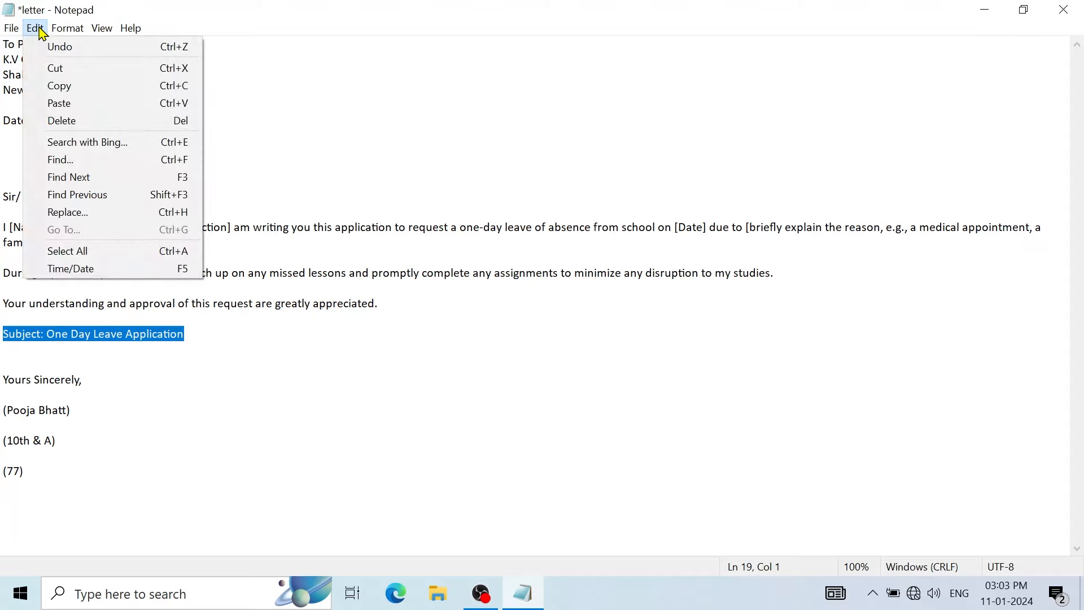
click(78, 85)
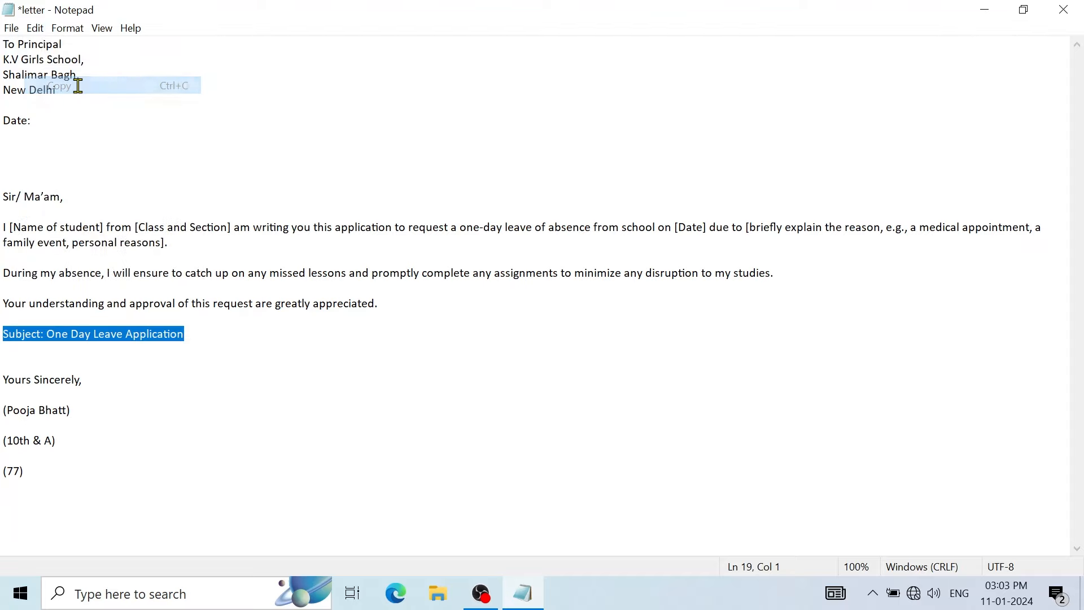
click(34, 152)
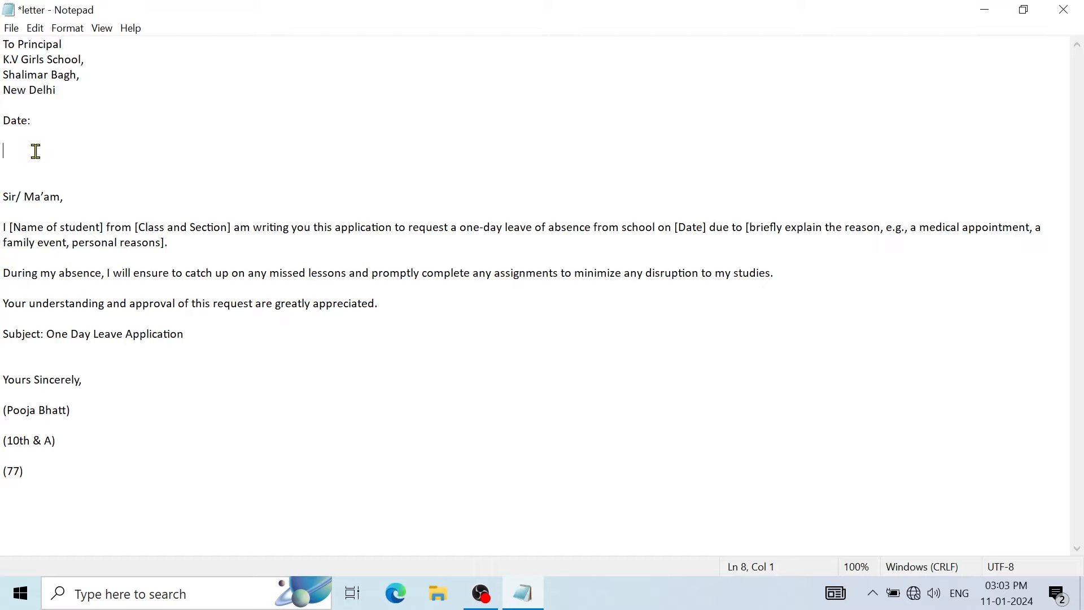
click(35, 28)
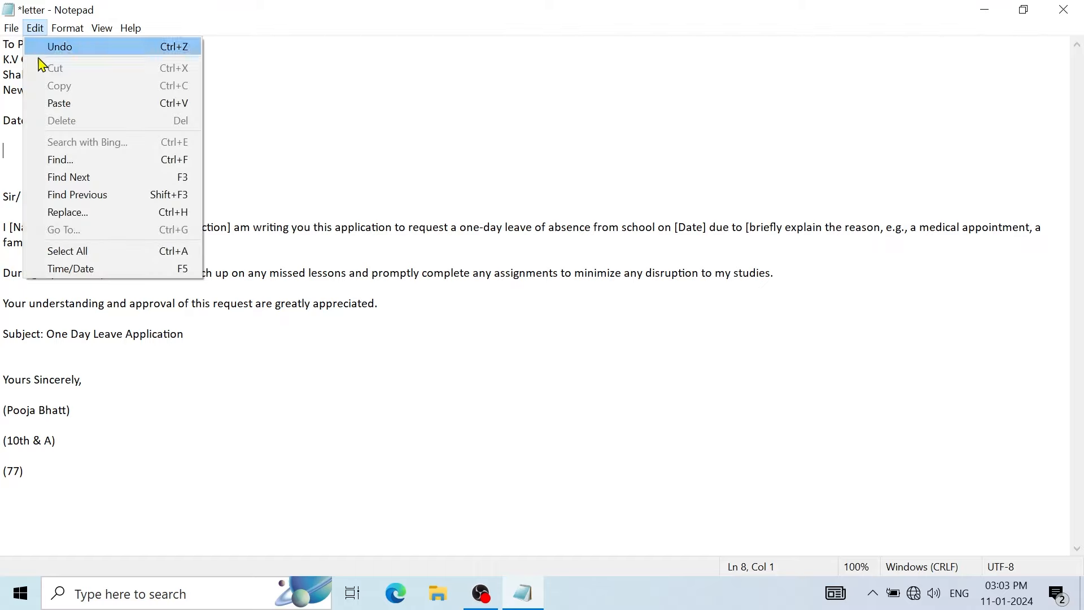
click(57, 104)
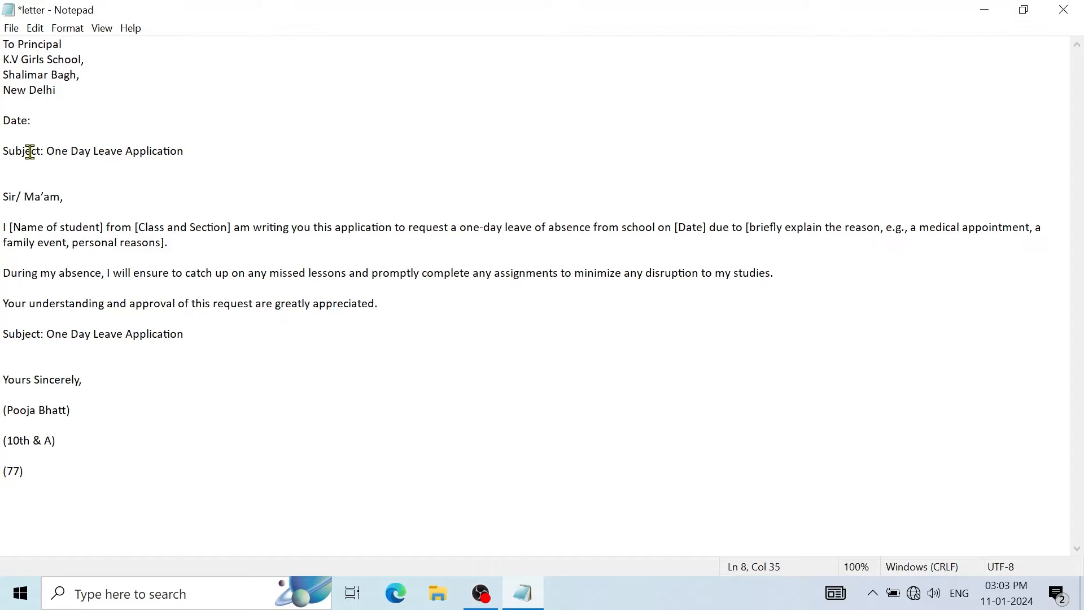
Delete the duplicate subject line above "Yours Sincerely" and remove the two extra blank lines there.
click(35, 29)
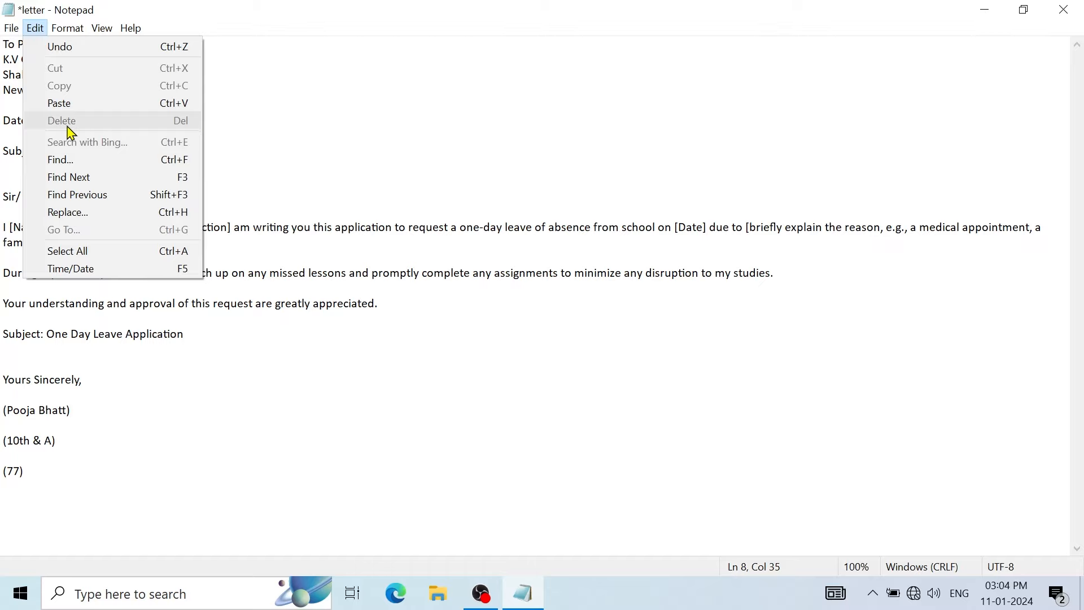
click(244, 149)
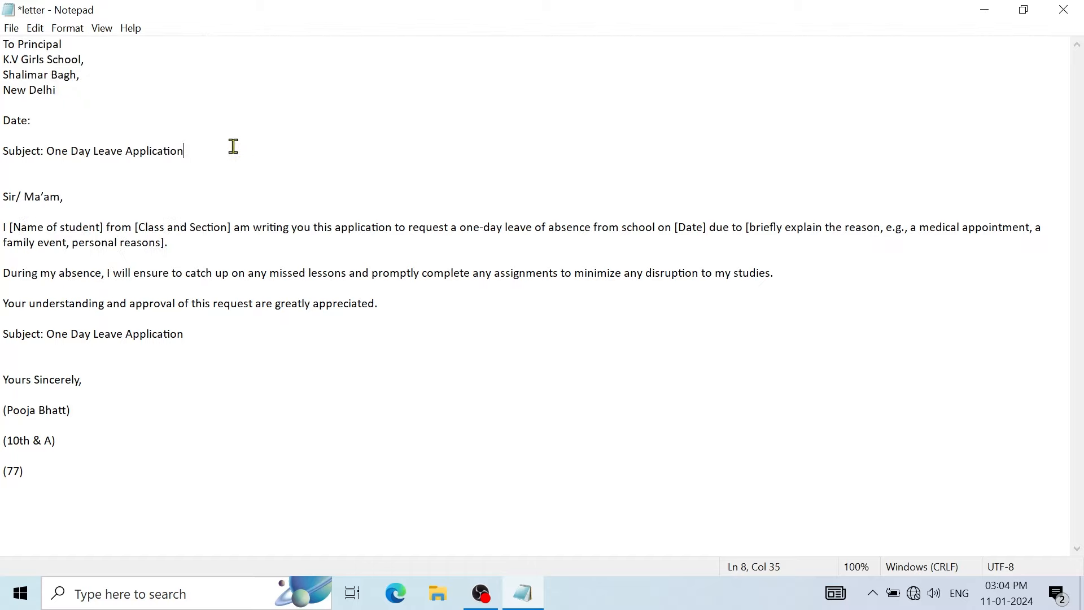
drag(233, 146, 20, 150)
drag(216, 334, 0, 338)
click(35, 28)
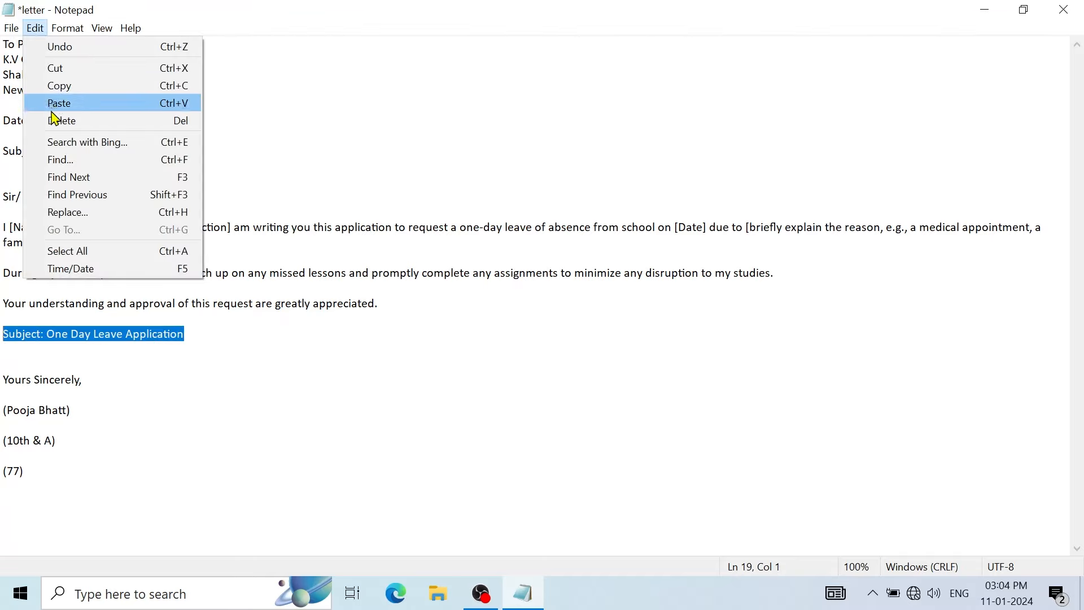
click(167, 119)
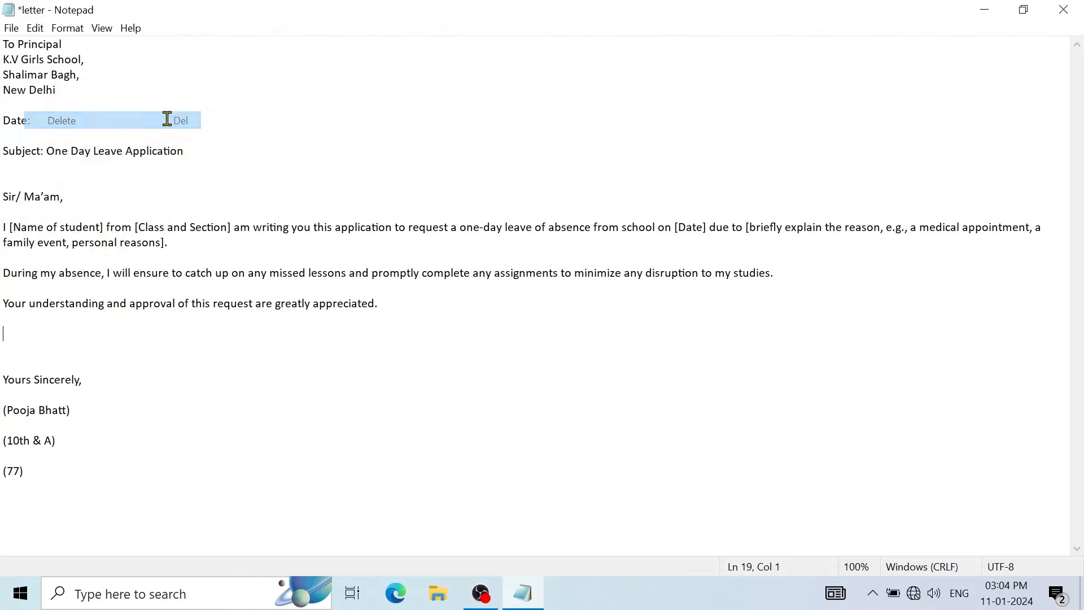
click(140, 346)
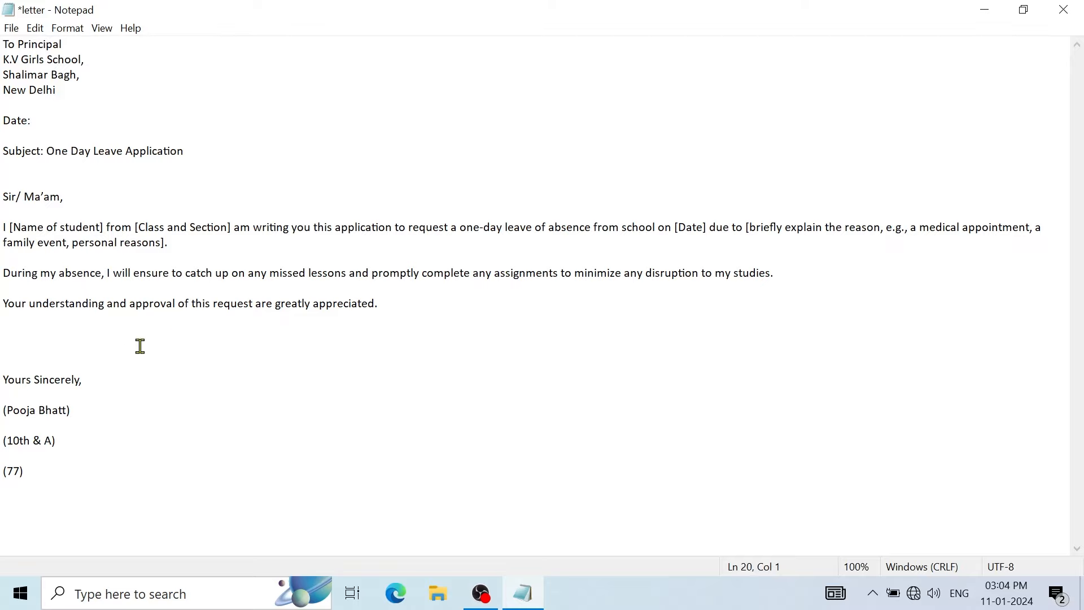
key(BackSpace)
key(BackSpace)
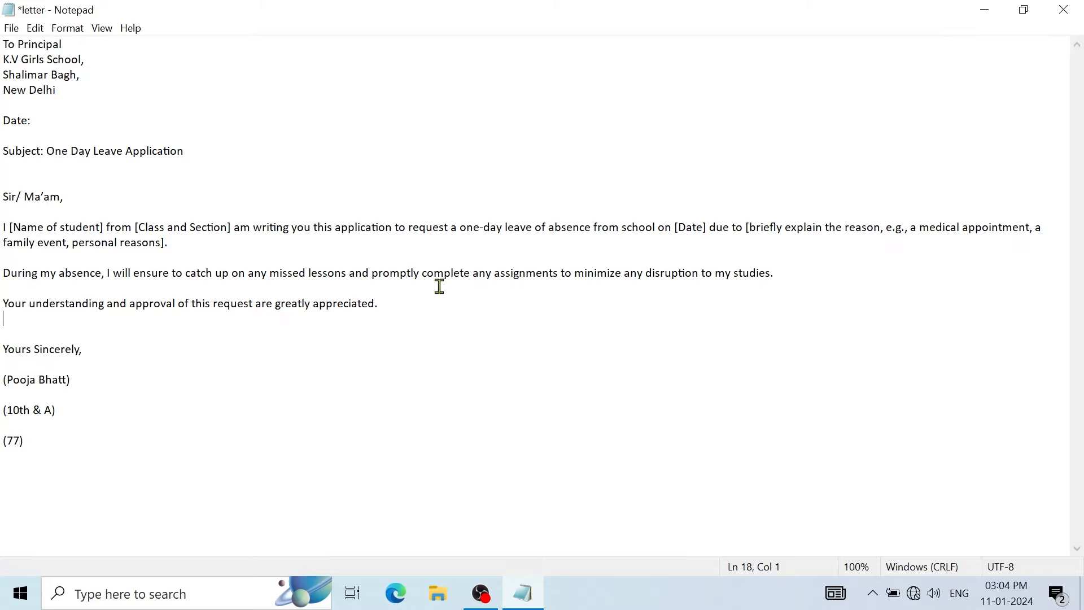
Search the letter downward for the word "school" from the current cursor position with Find.
drag(622, 227, 659, 228)
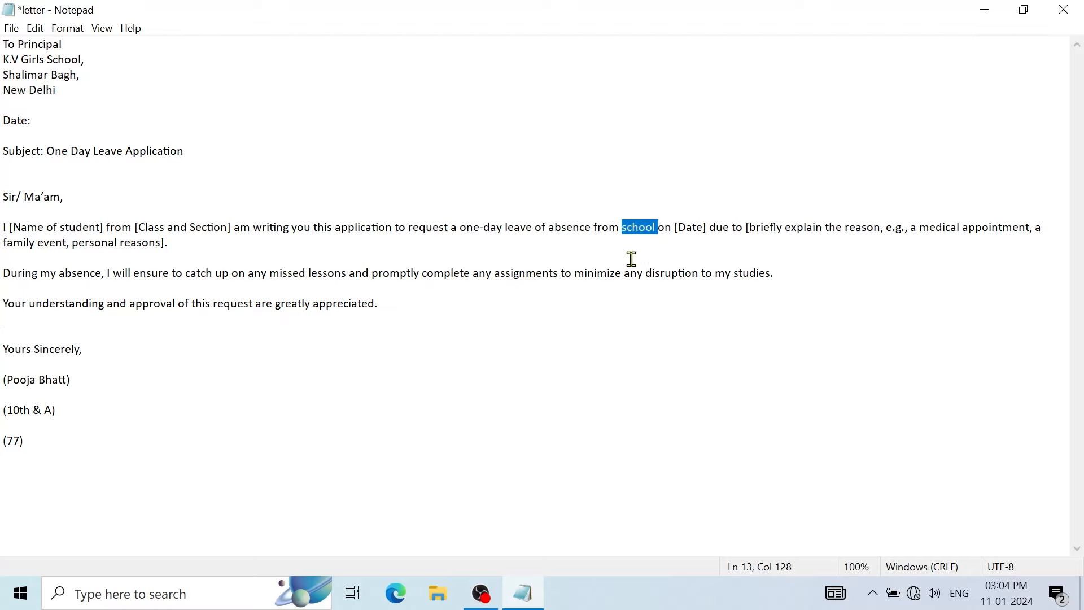
double_click(637, 228)
click(638, 237)
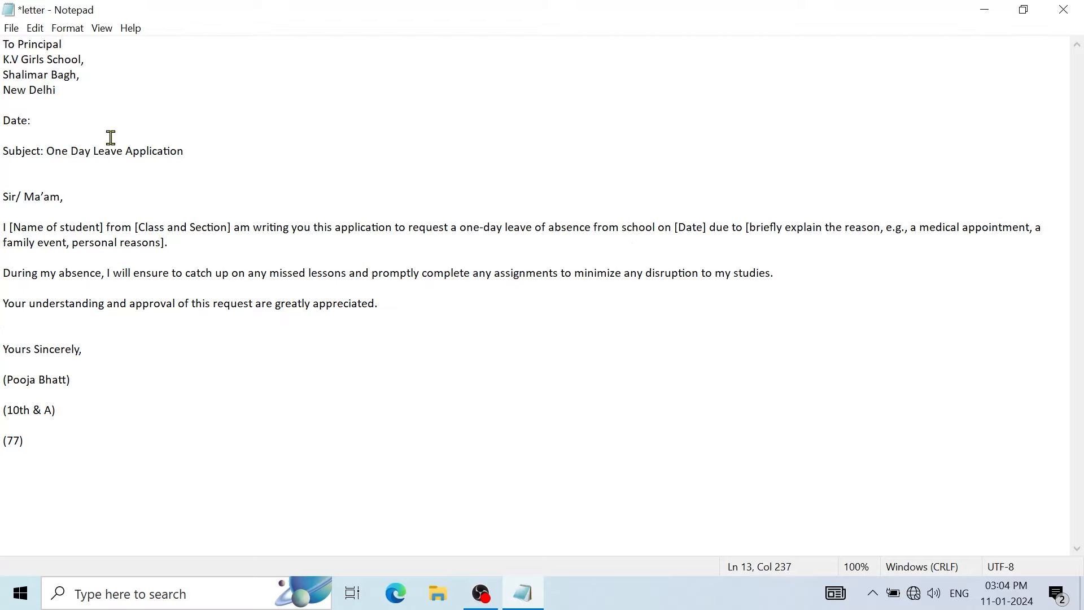
click(35, 28)
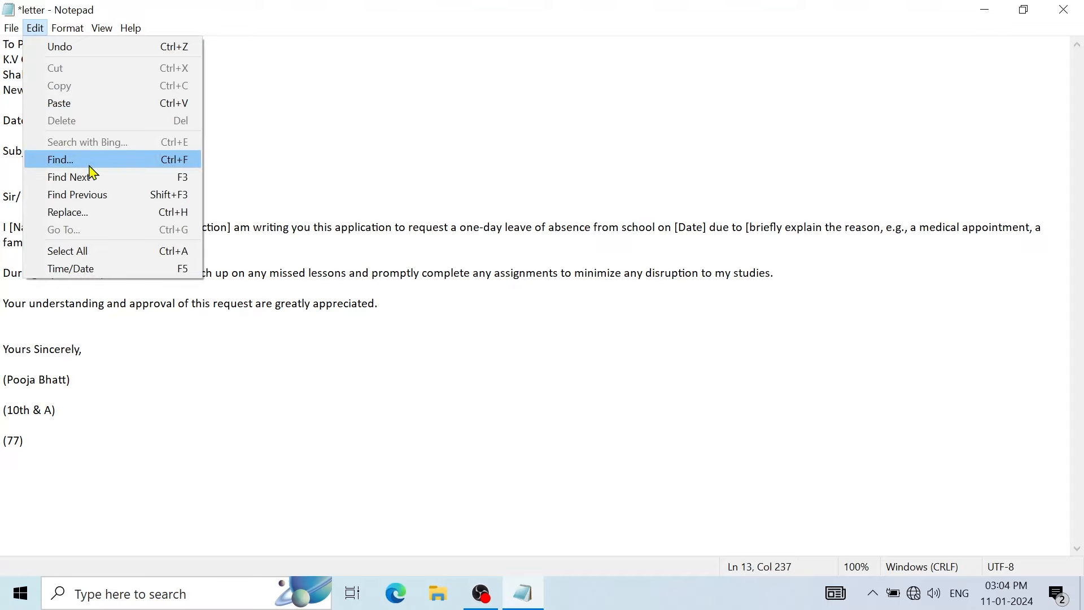
click(121, 162)
drag(128, 147, 345, 122)
key(BackSpace)
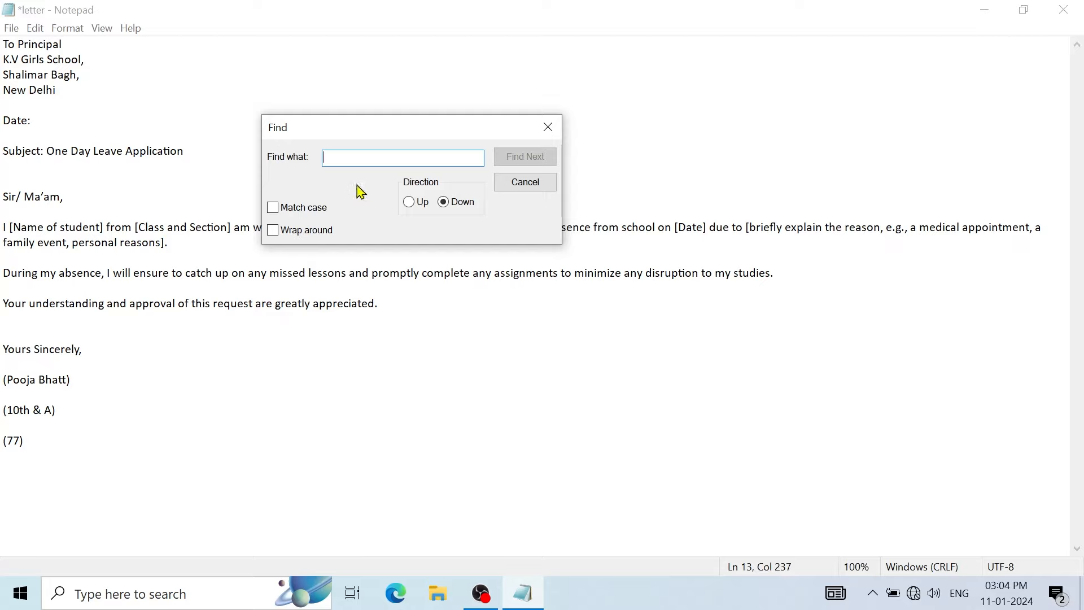
text(school)
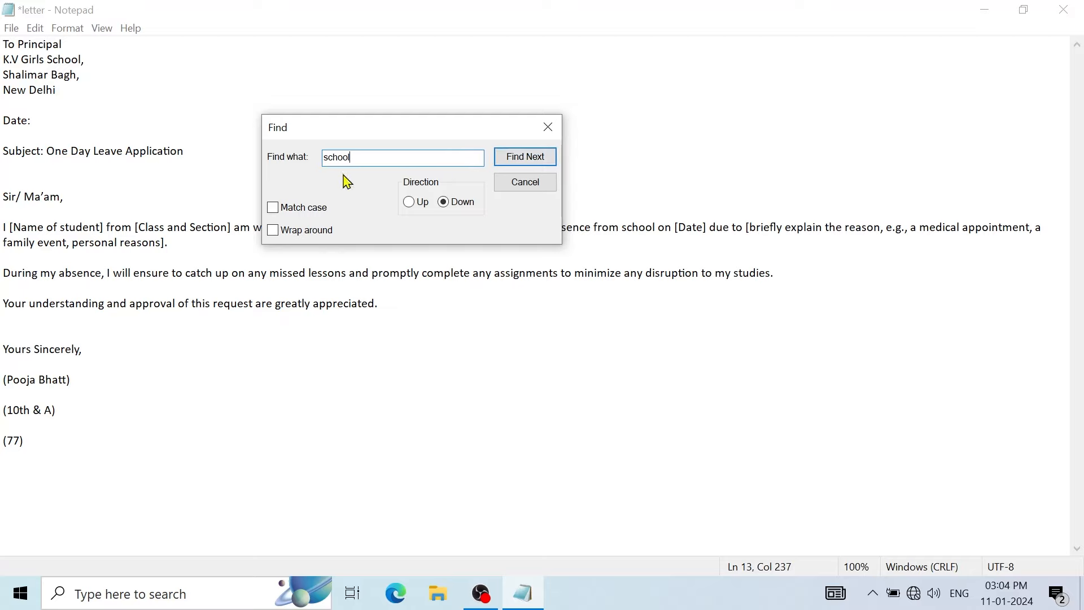
click(527, 161)
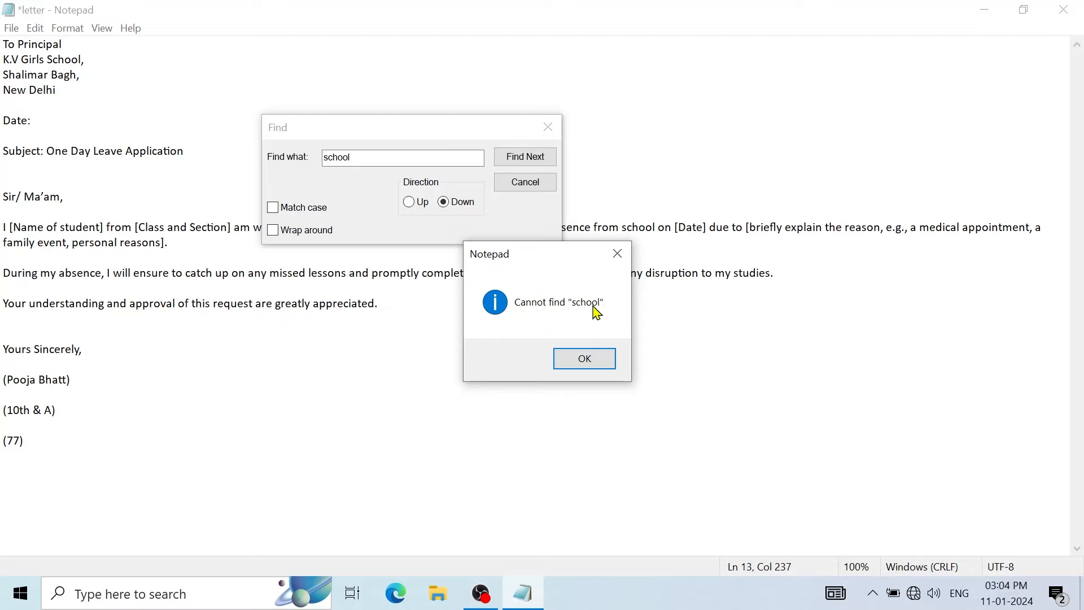
click(585, 361)
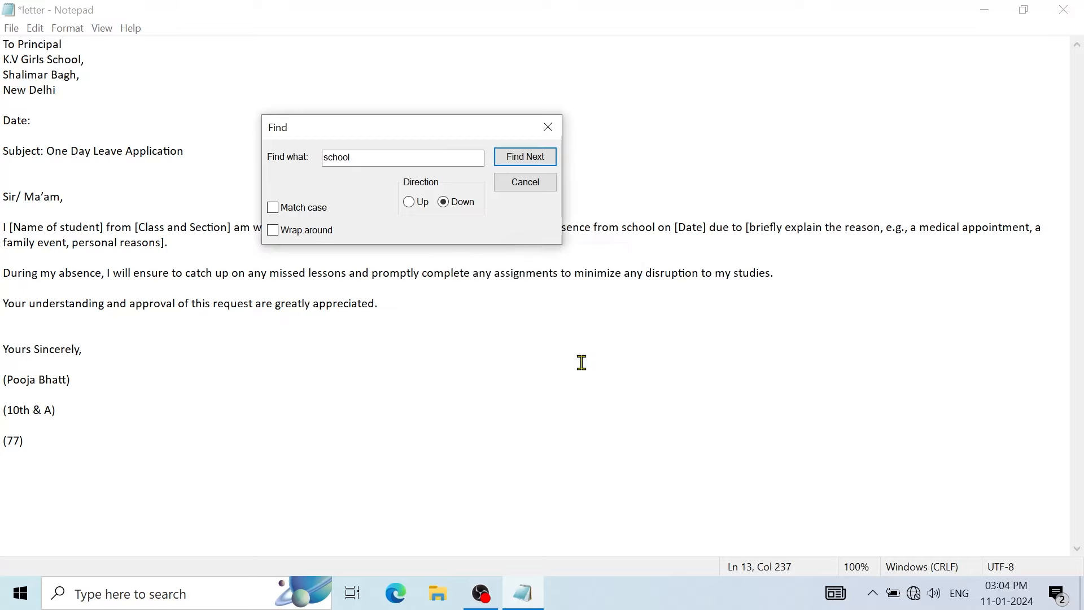
Search the letter upward for the word "school" from the cursor position, and close the search.
click(412, 205)
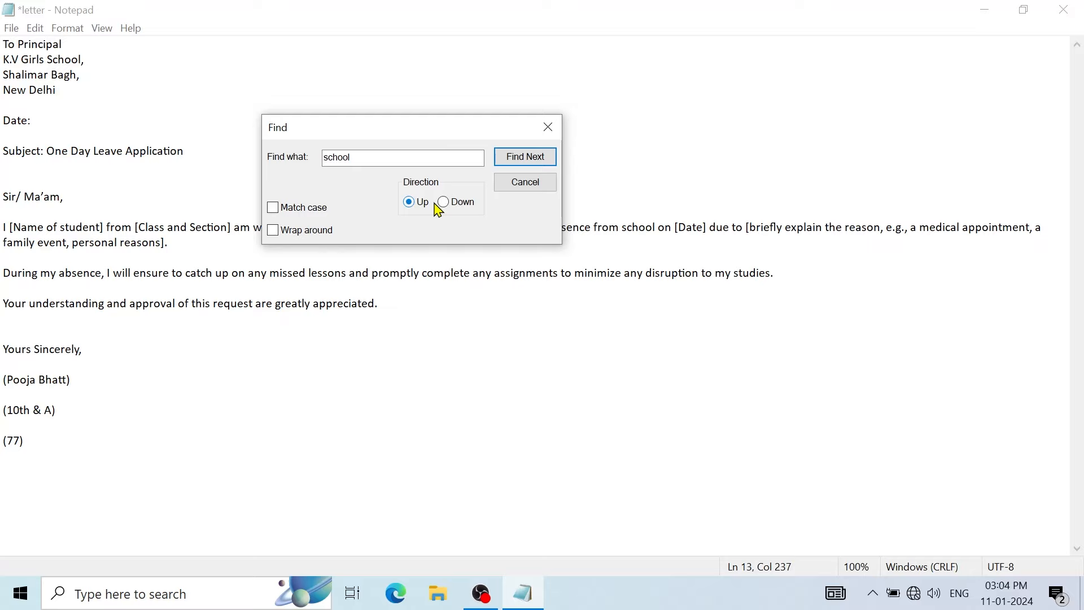
click(515, 162)
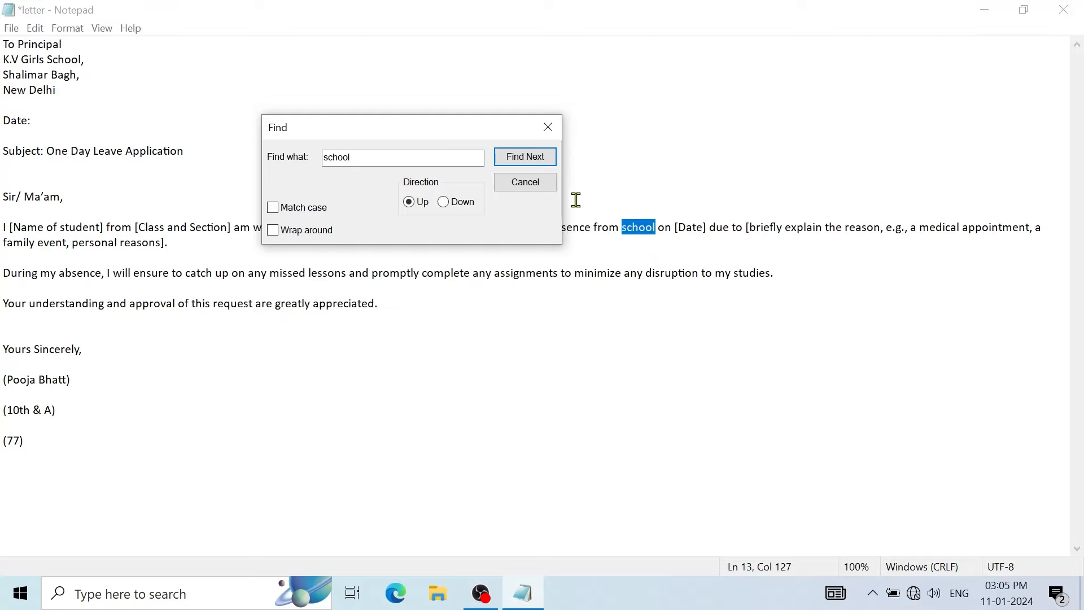
click(530, 190)
click(528, 186)
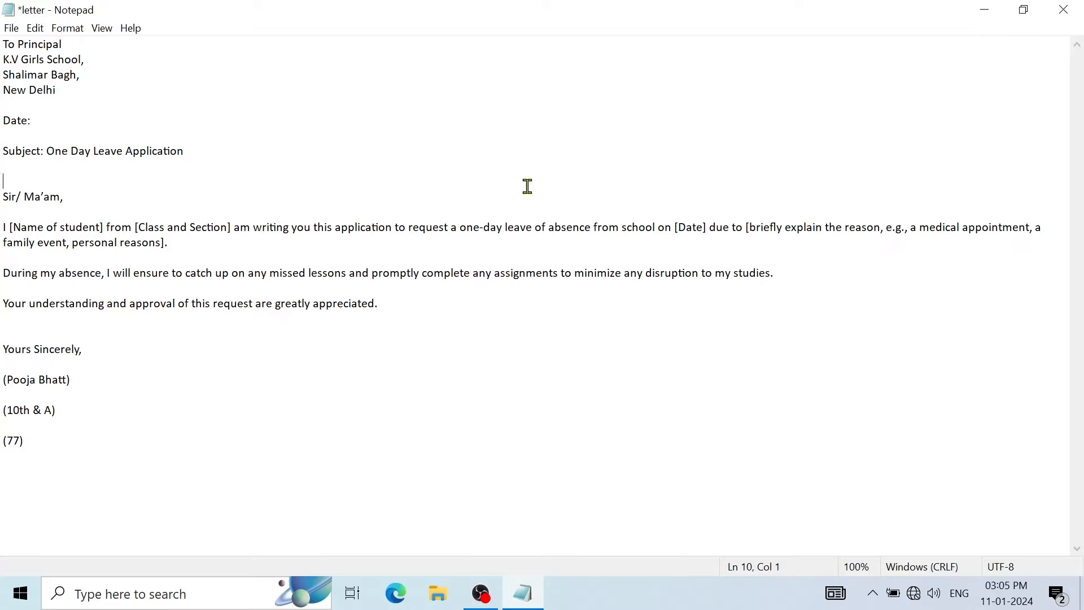
Replace the word "school" with "college" in the letter's first body paragraph using Replace, and close the dialog.
click(37, 35)
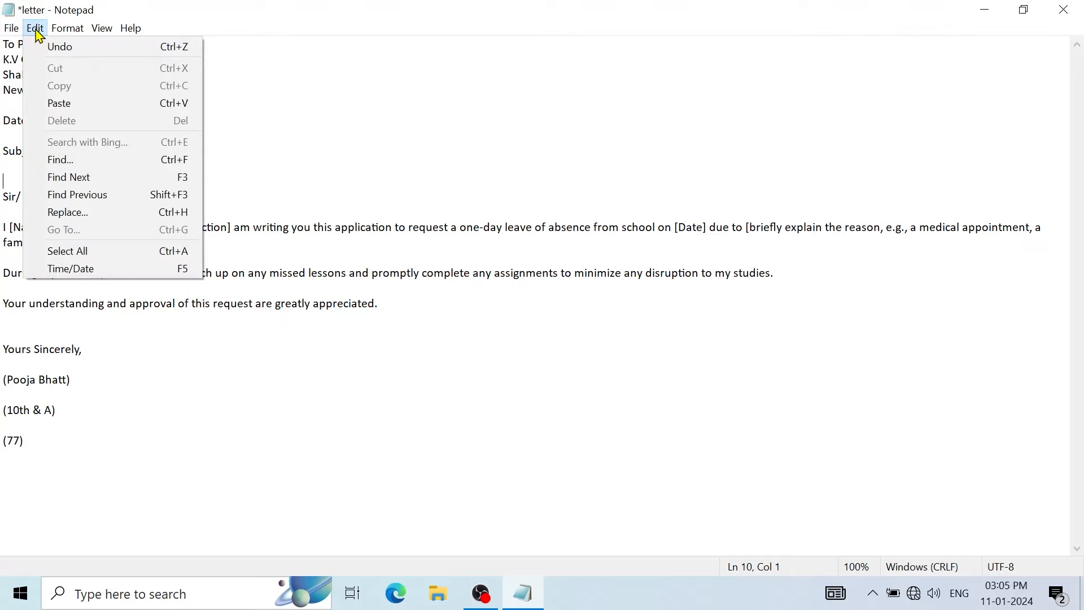
click(135, 213)
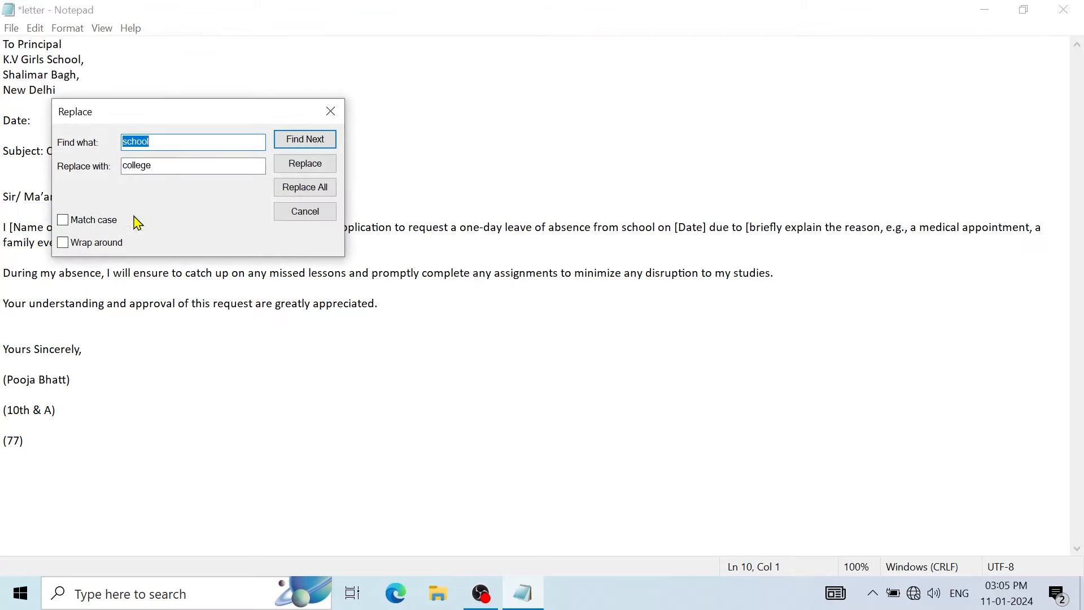
drag(165, 109, 410, 136)
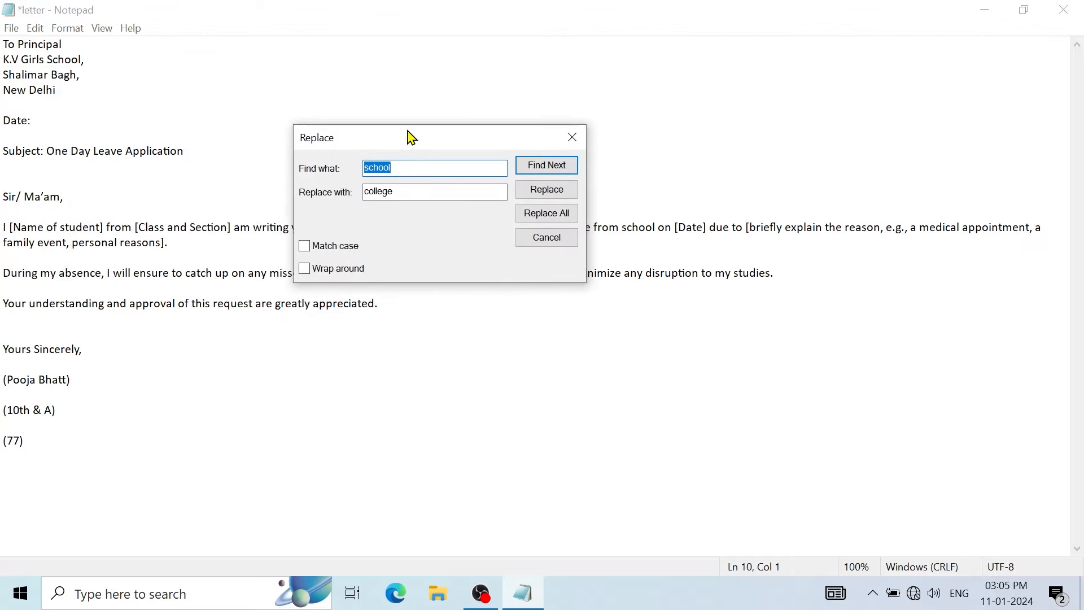
click(398, 167)
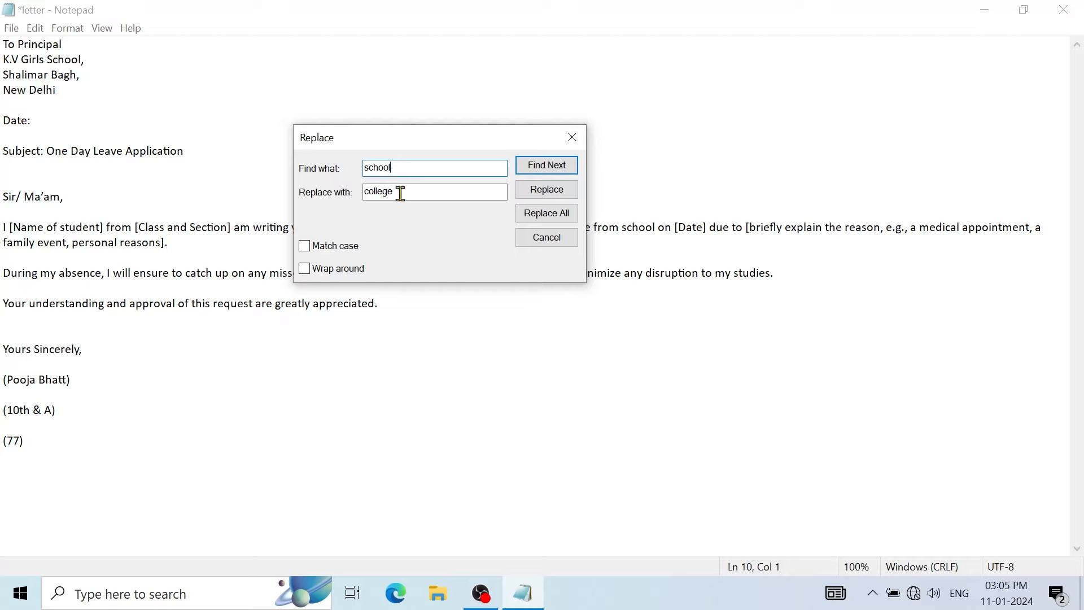
click(400, 191)
double_click(399, 191)
text(co)
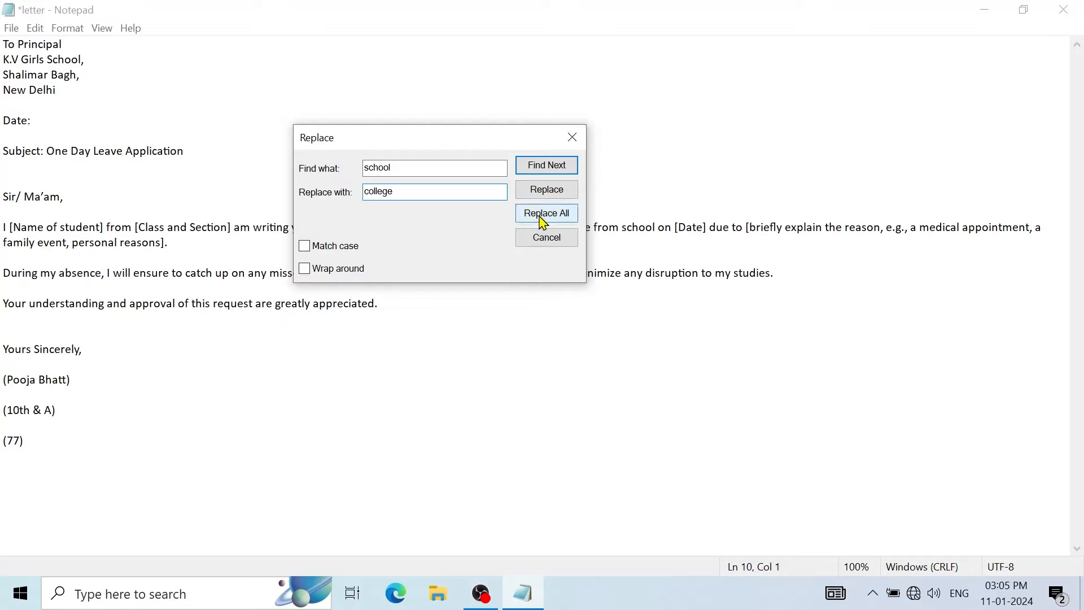
click(547, 170)
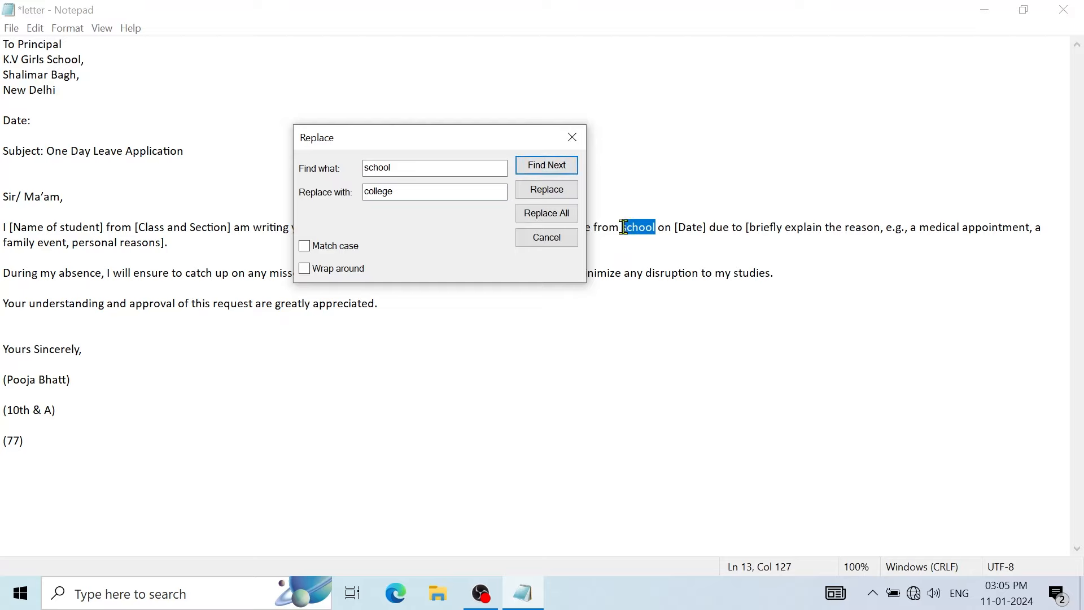
click(553, 195)
click(593, 361)
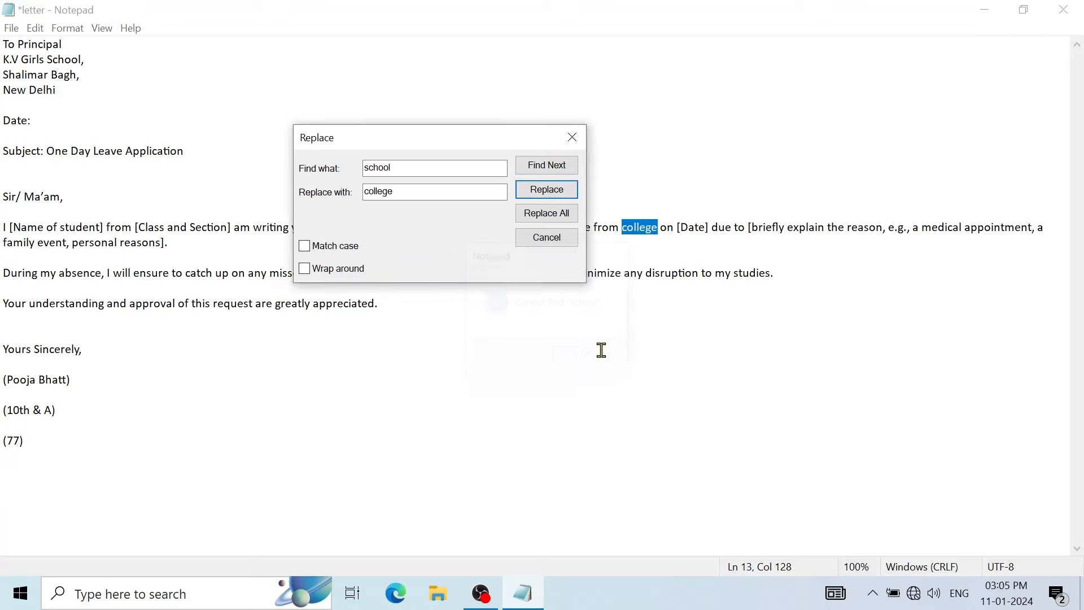
click(573, 240)
click(632, 229)
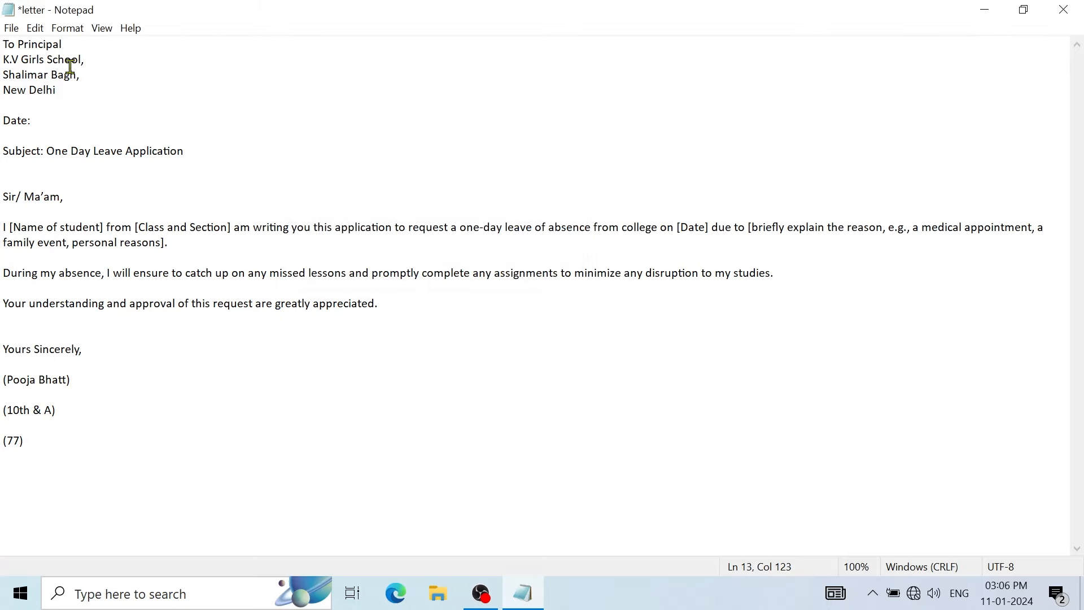
drag(47, 59, 85, 59)
click(89, 78)
Select all the text of the letter twice, clearing the selection each time.
click(34, 29)
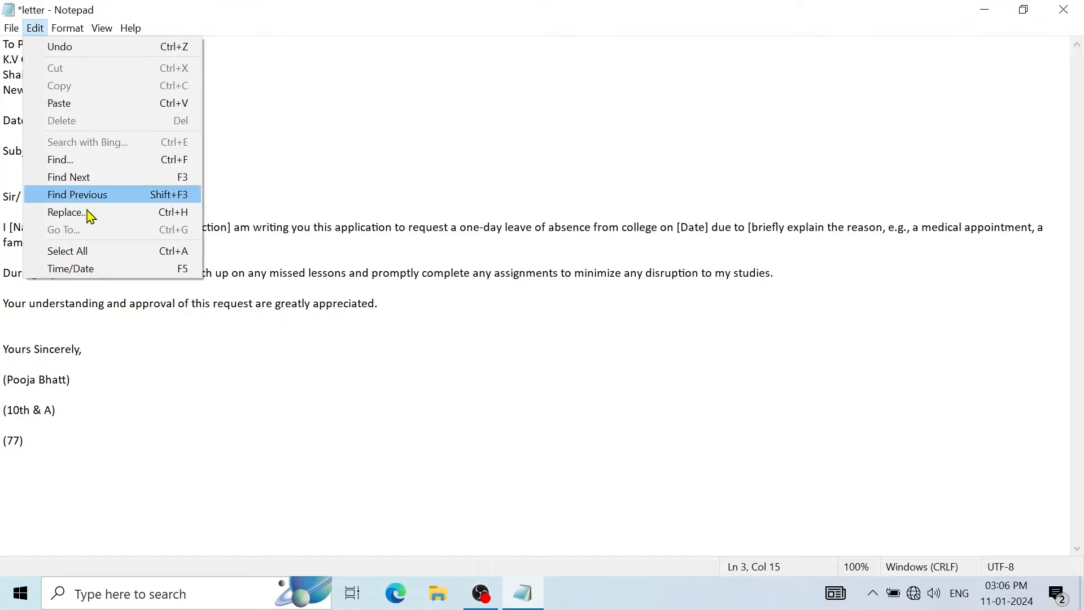
click(102, 256)
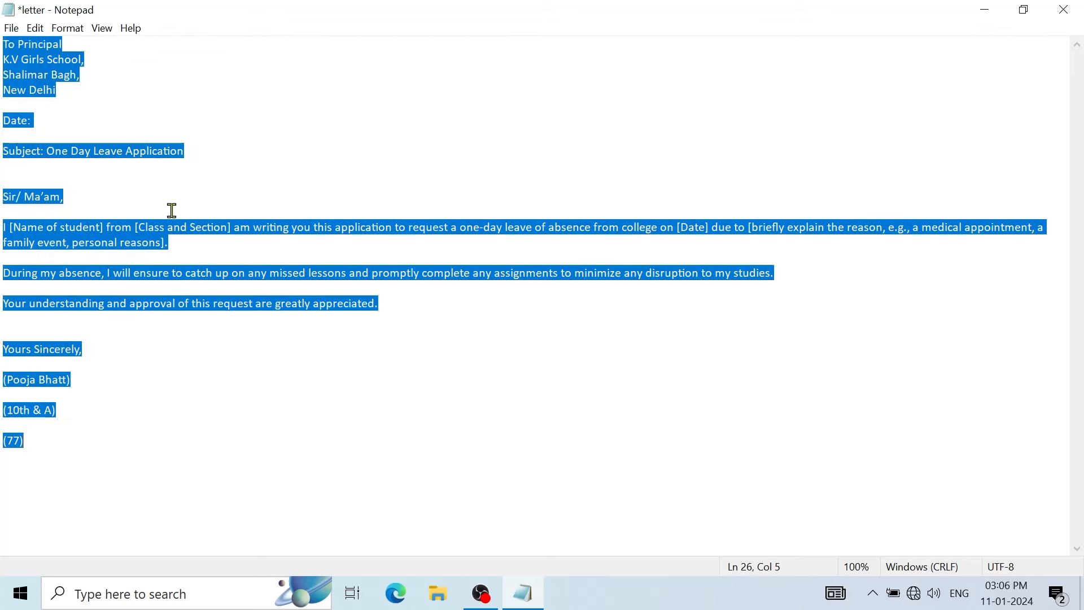
click(210, 248)
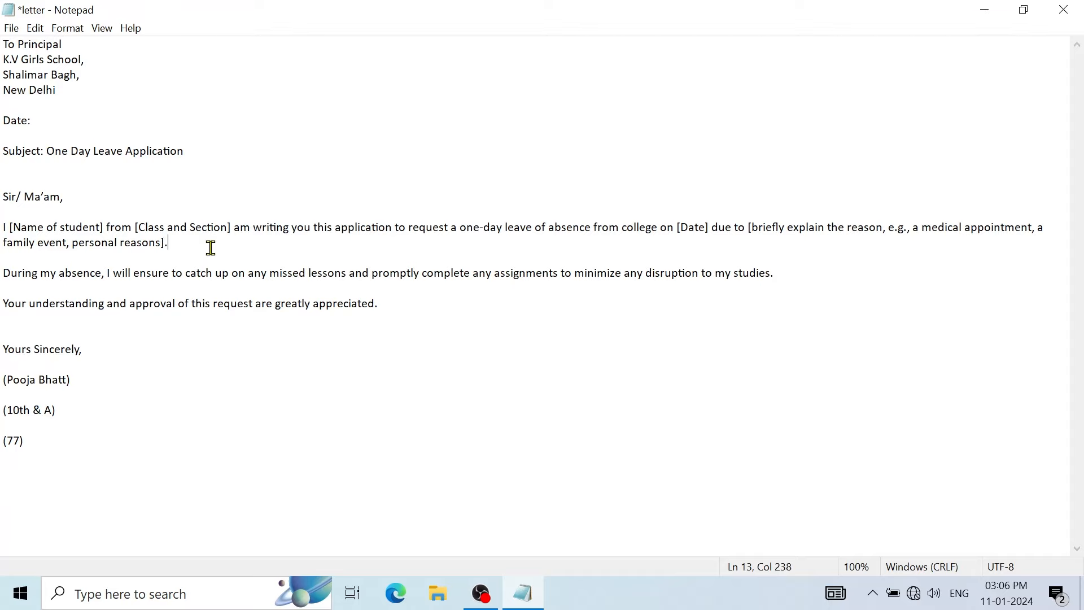
key(ctrl+a)
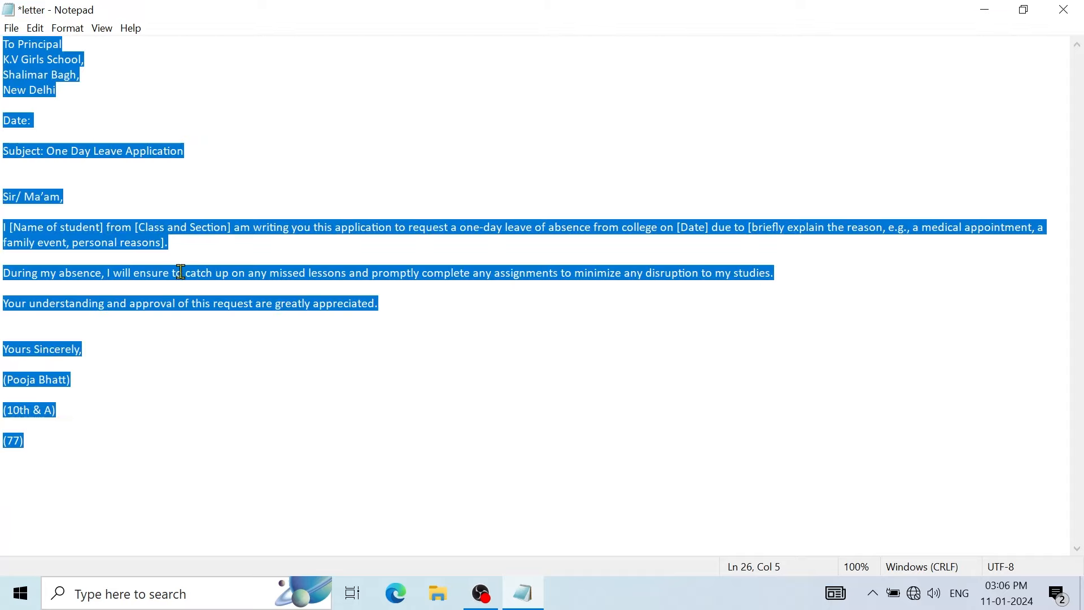
click(211, 190)
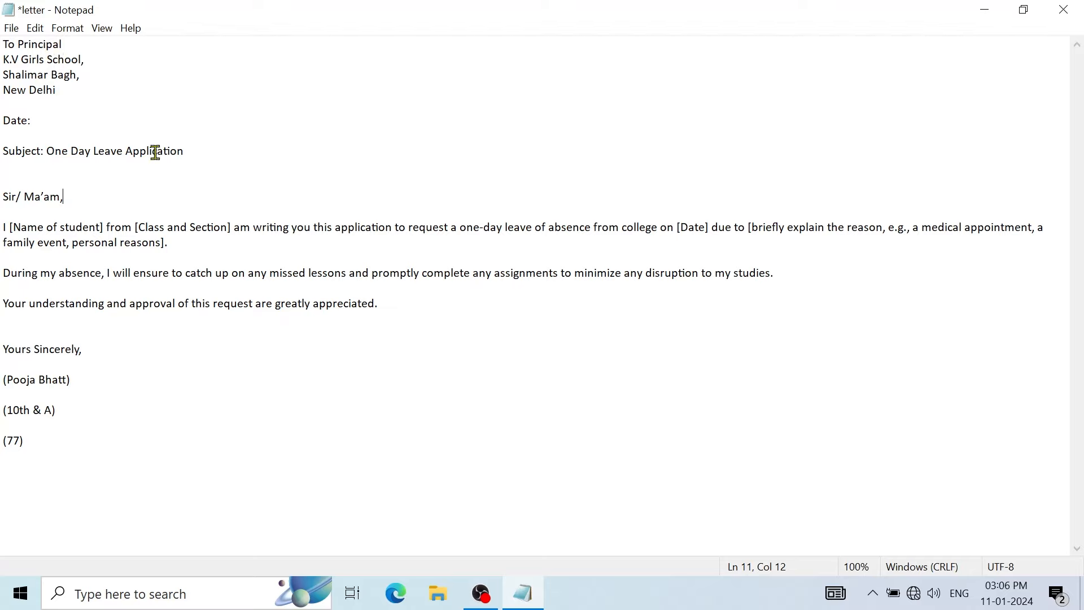
Insert the current time and date after the "Date:" label of the letter.
click(48, 120)
click(35, 27)
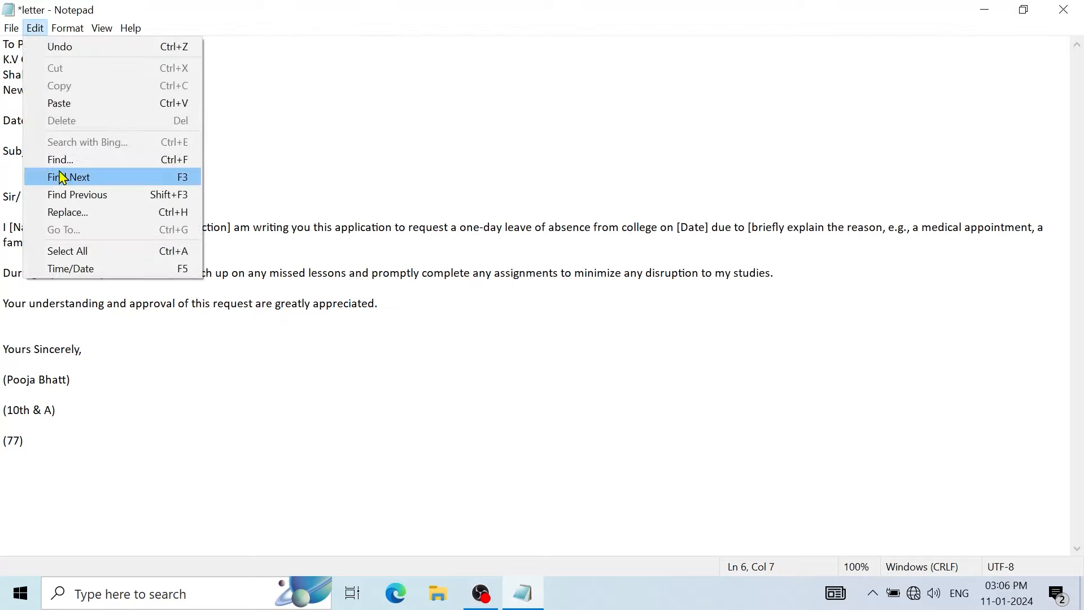
click(71, 268)
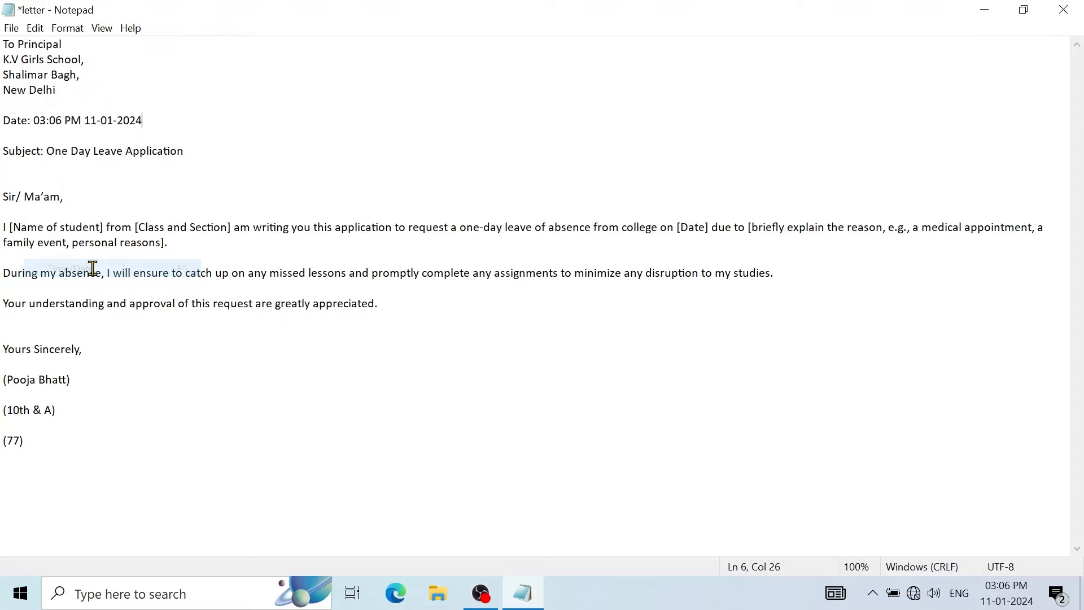
drag(34, 120, 154, 116)
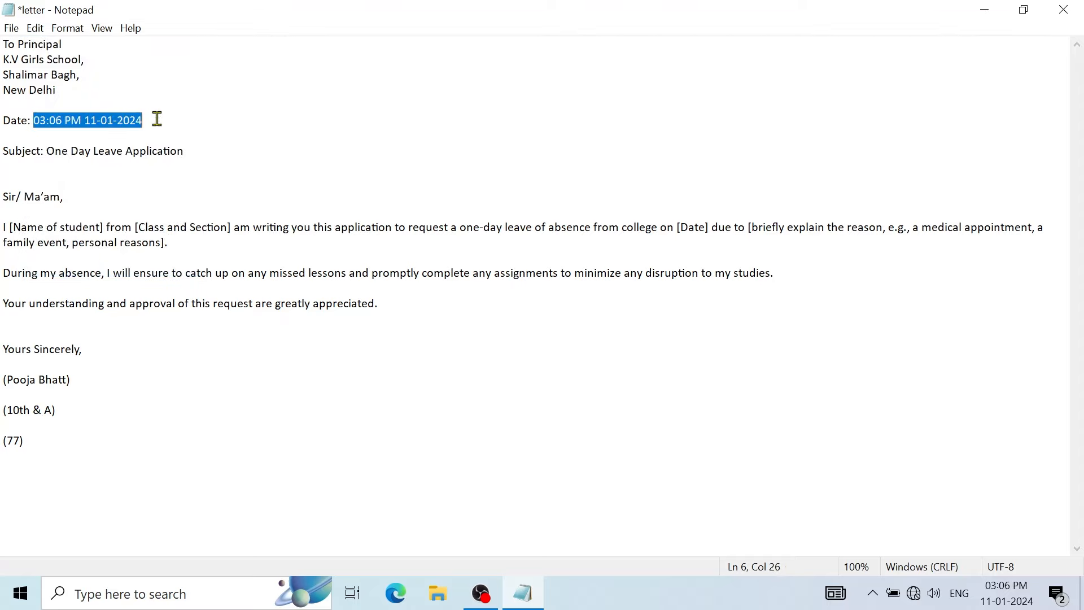
click(161, 120)
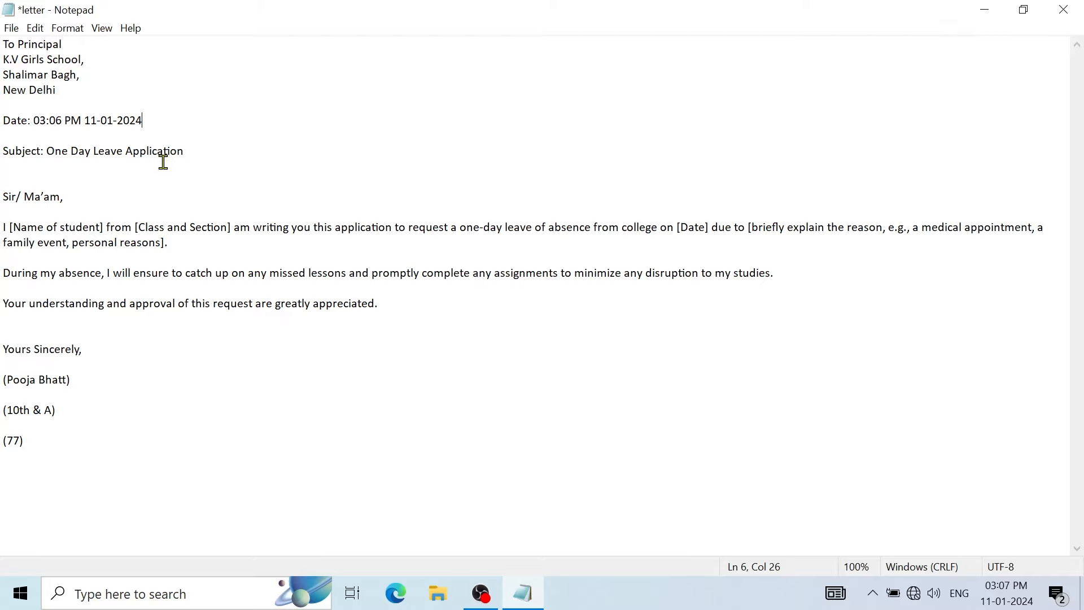
Set the letter's font to Ebrima in Oblique style at size 12.
click(70, 29)
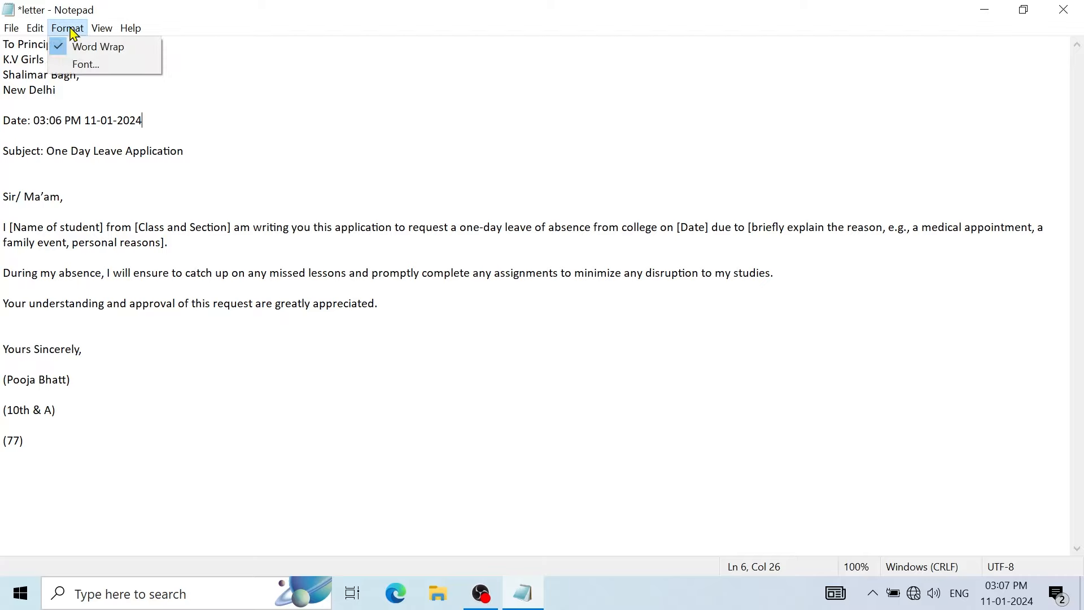
click(85, 64)
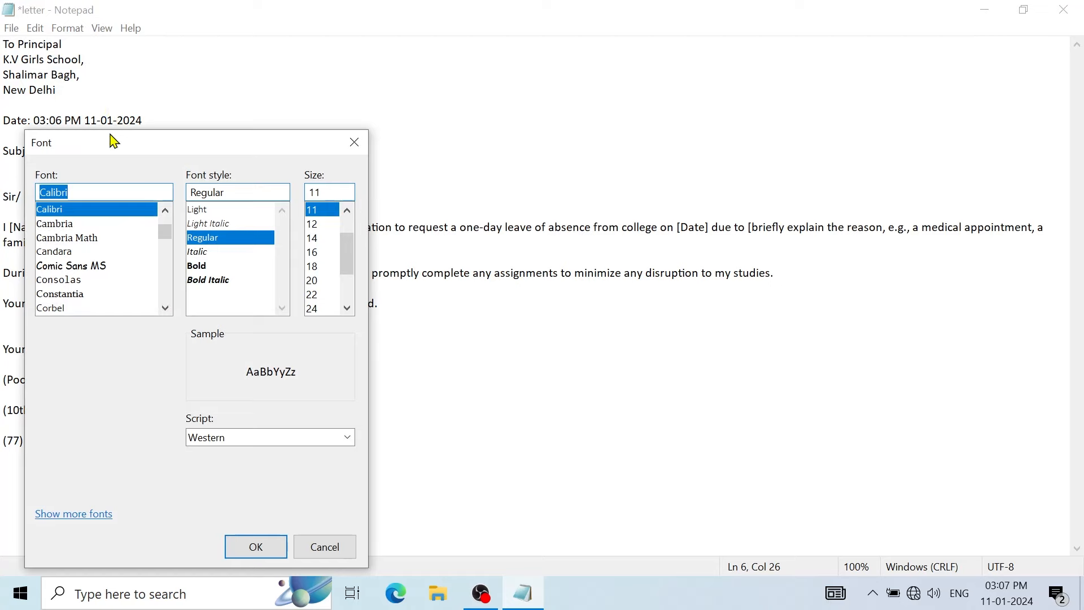
drag(114, 142, 295, 73)
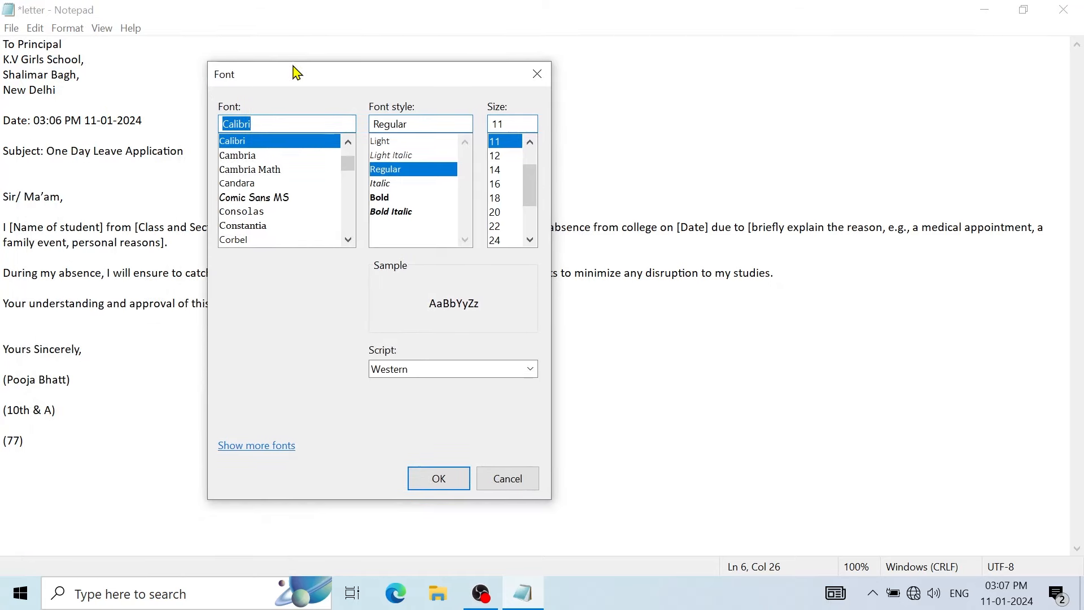
scroll(259, 185, down, 1)
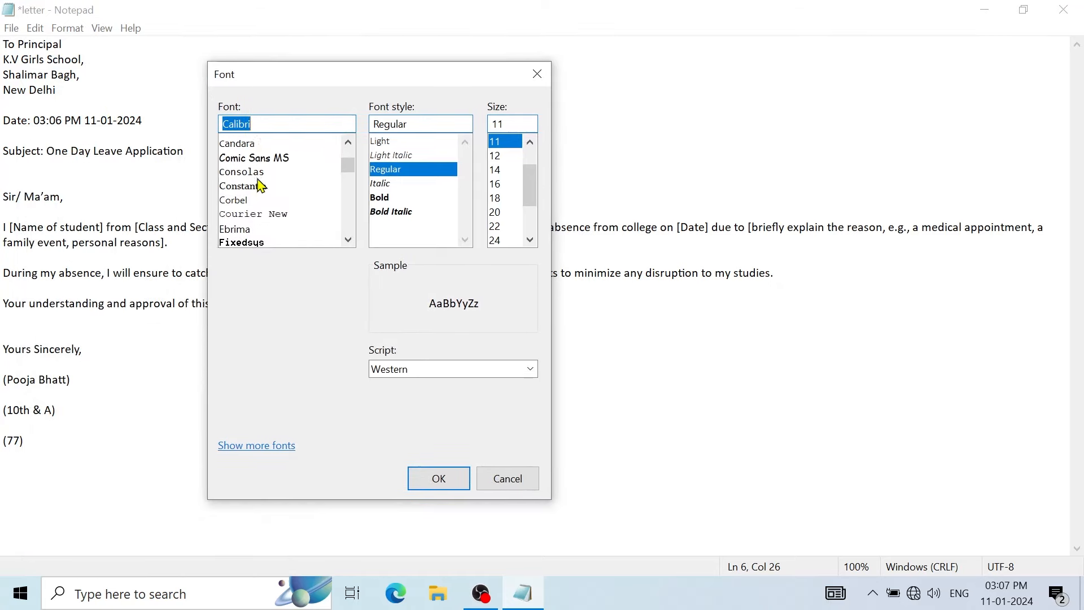
scroll(260, 185, down, 1)
click(255, 186)
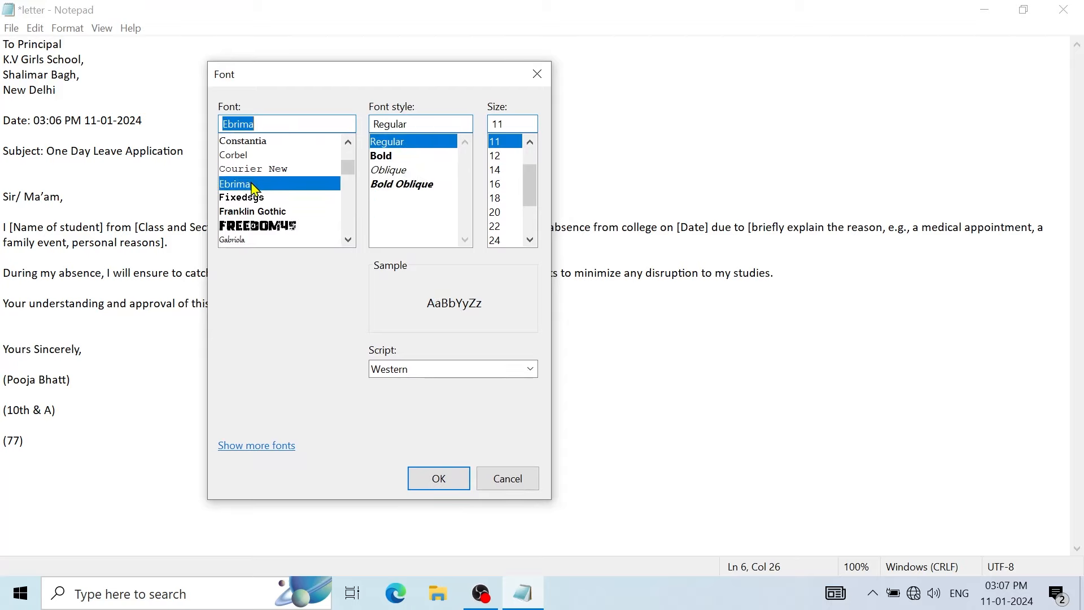
click(400, 171)
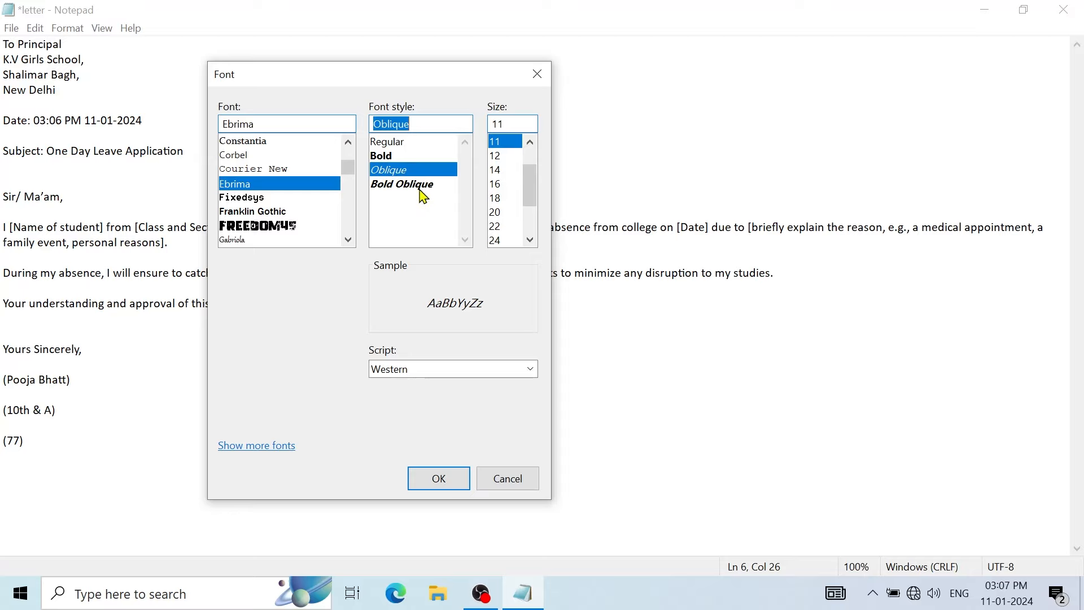
click(514, 158)
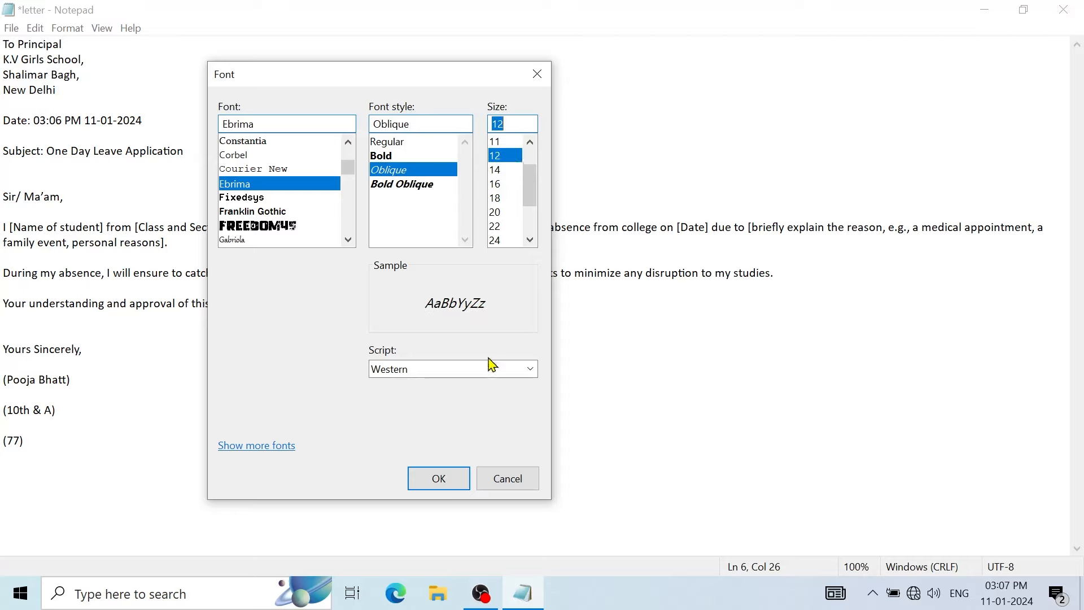
click(440, 482)
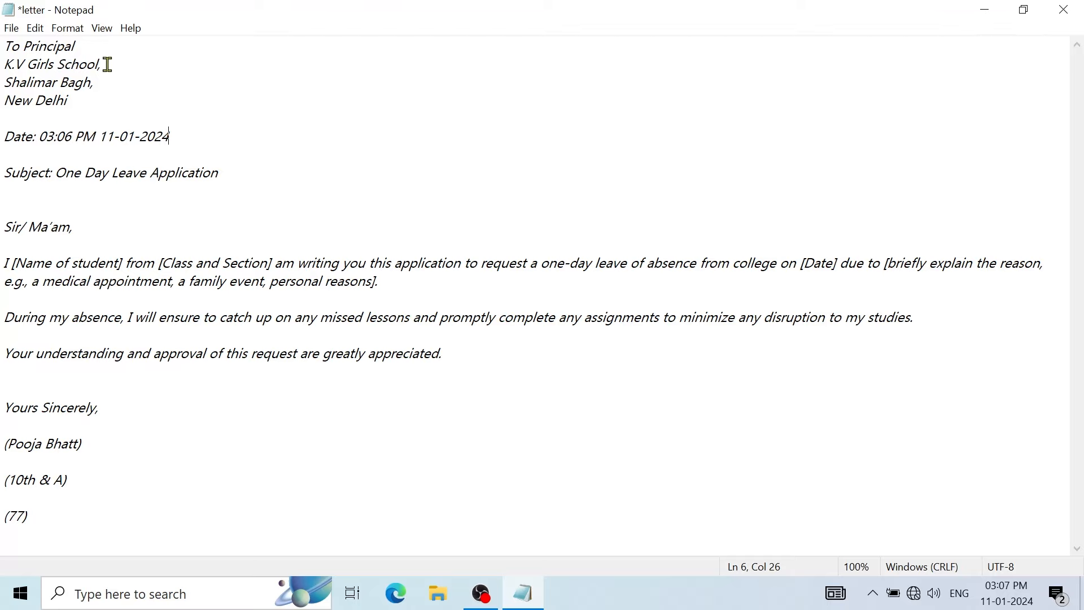
Zoom the letter in one level to 110% and back out to 100%.
click(103, 32)
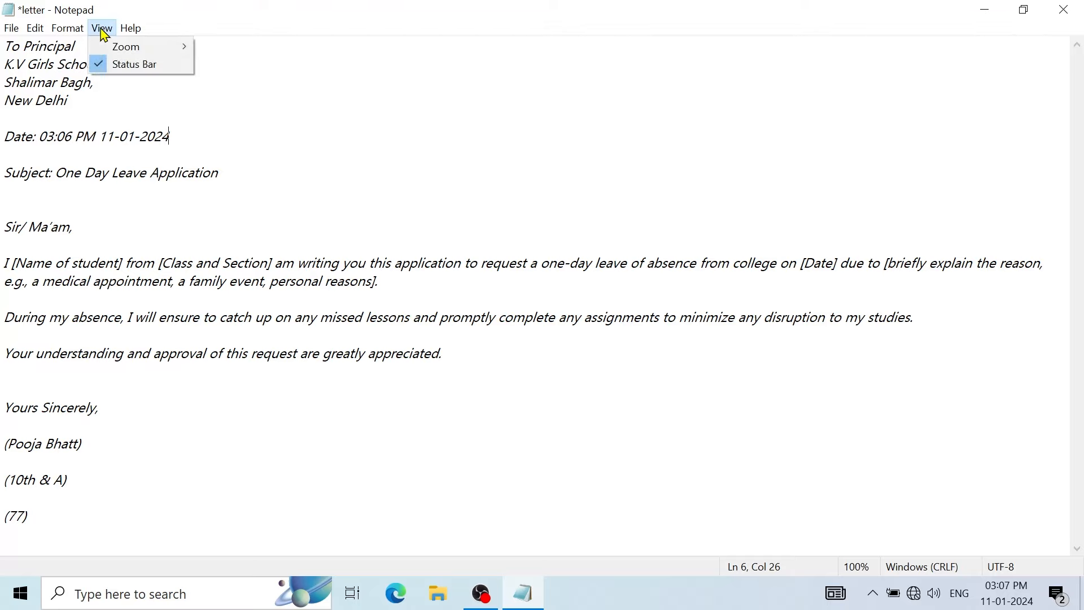
mouse_move(131, 52)
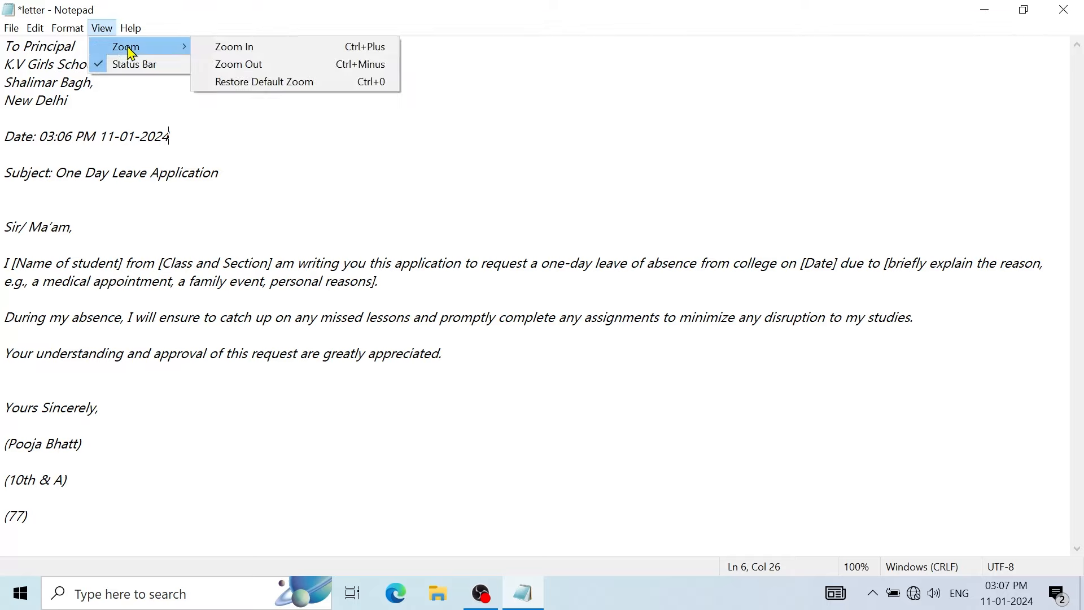
click(293, 51)
click(102, 29)
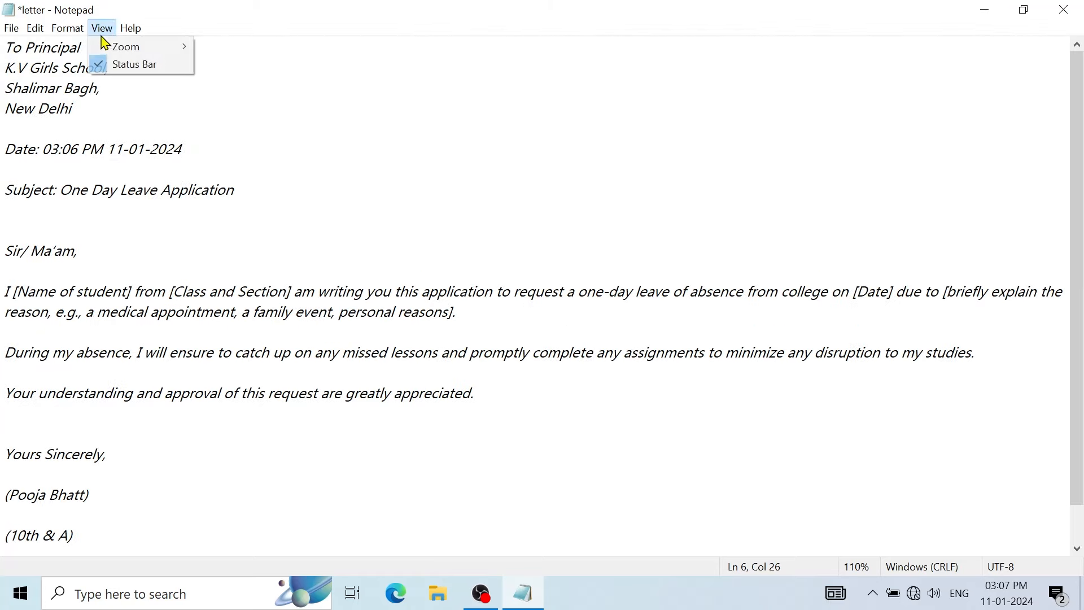
mouse_move(135, 54)
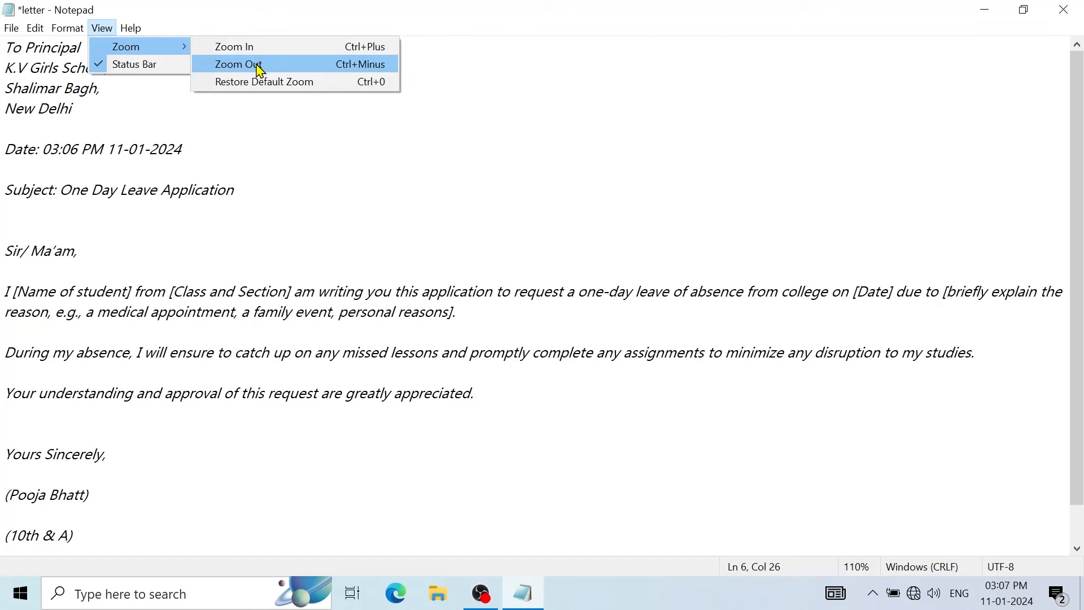
click(255, 64)
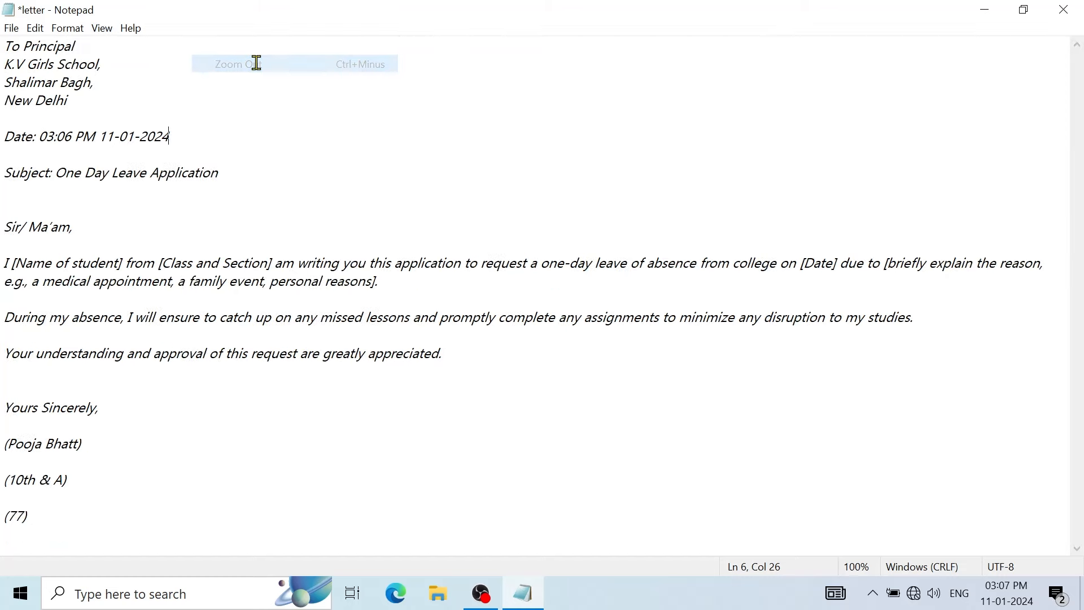
click(102, 31)
mouse_move(164, 47)
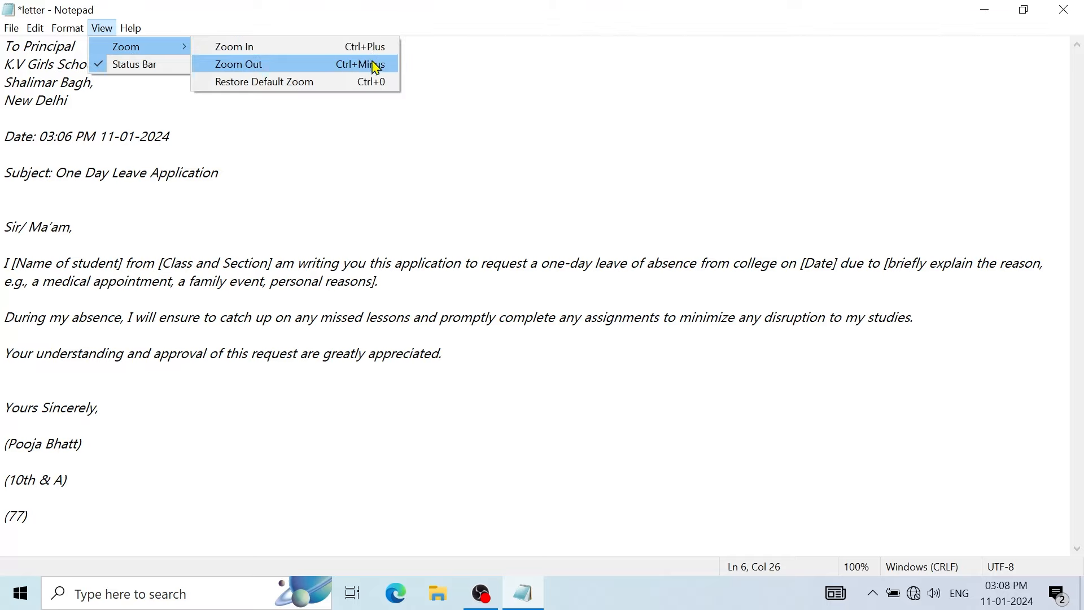
click(368, 134)
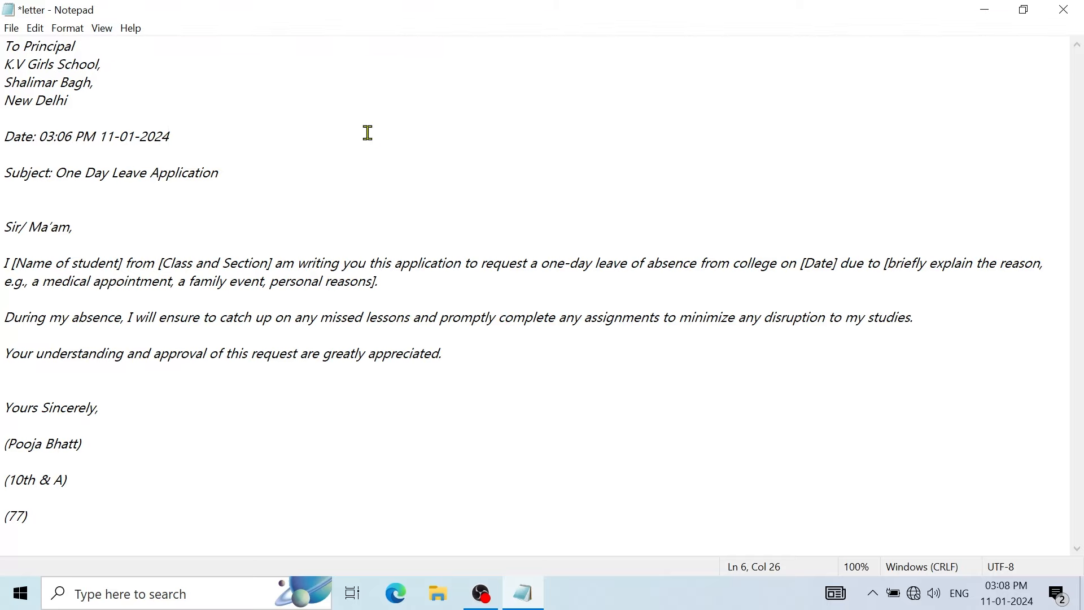
Zoom the letter in to 150% and back out to 90%.
key(ctrl+plus)
key(ctrl+plus)
key(ctrl+plus)
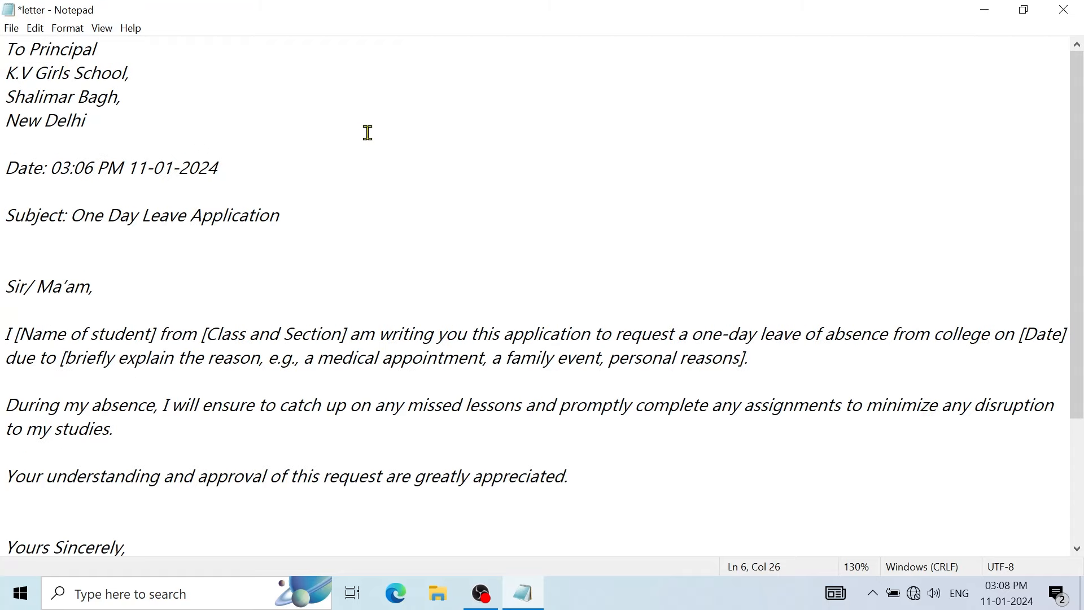
key(ctrl+plus)
key(ctrl+plus)
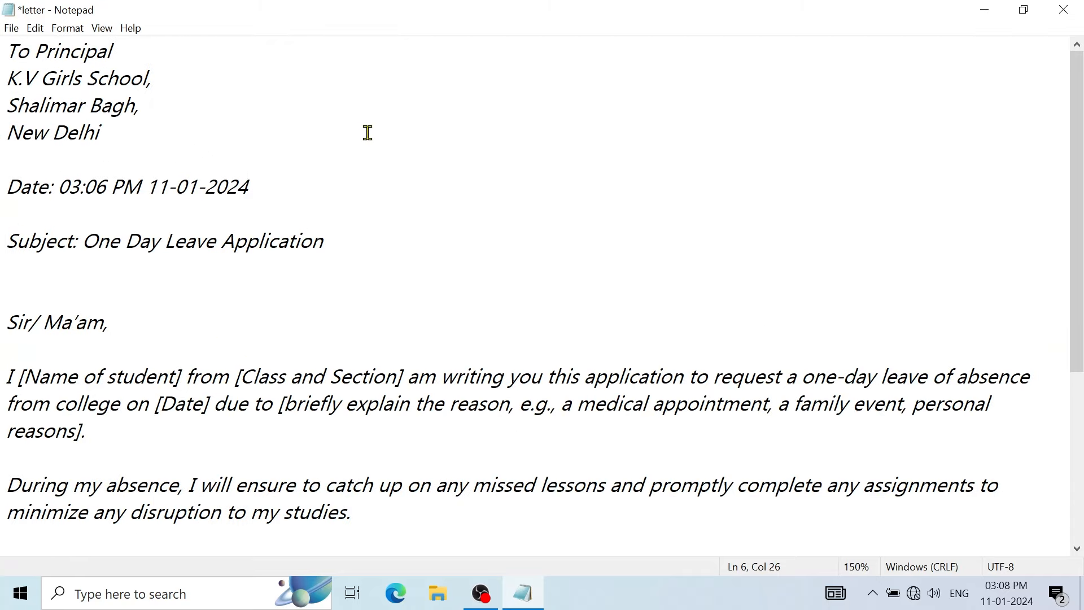
key(ctrl+minus)
key(ctrl+minus)
key(ctrl+minus)
key(ctrl+minus)
key(ctrl+minus)
key(ctrl+minus)
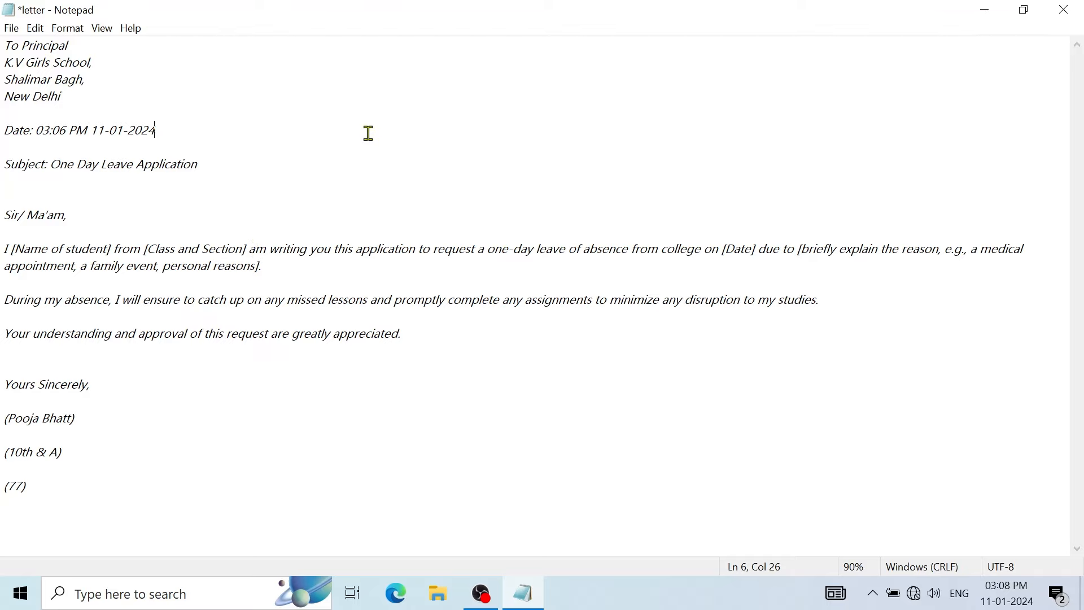
Set the paper size to A4 in the letter's page setup.
click(11, 28)
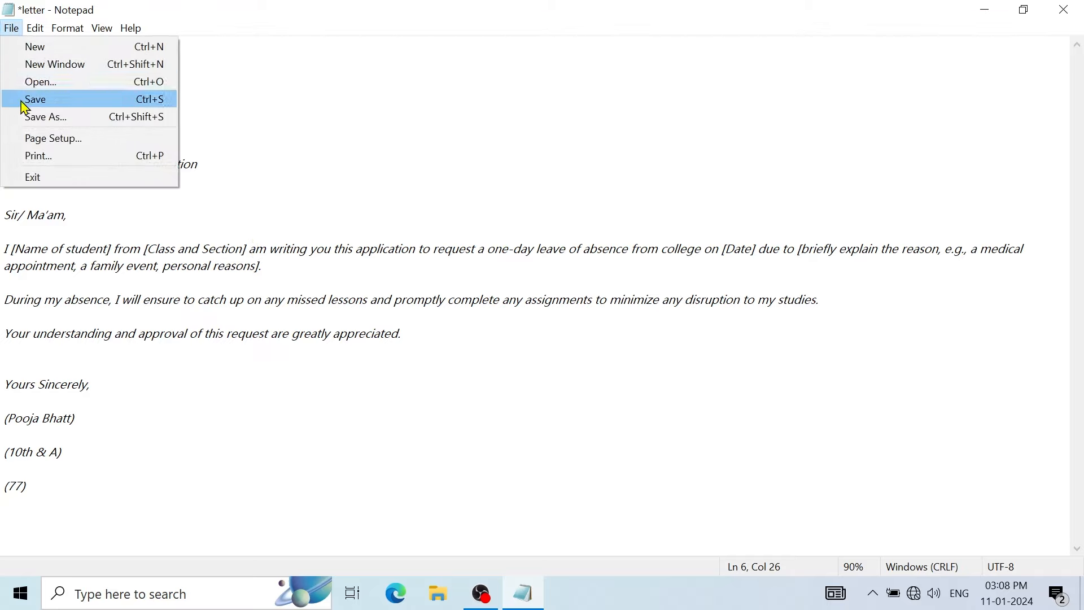
click(79, 142)
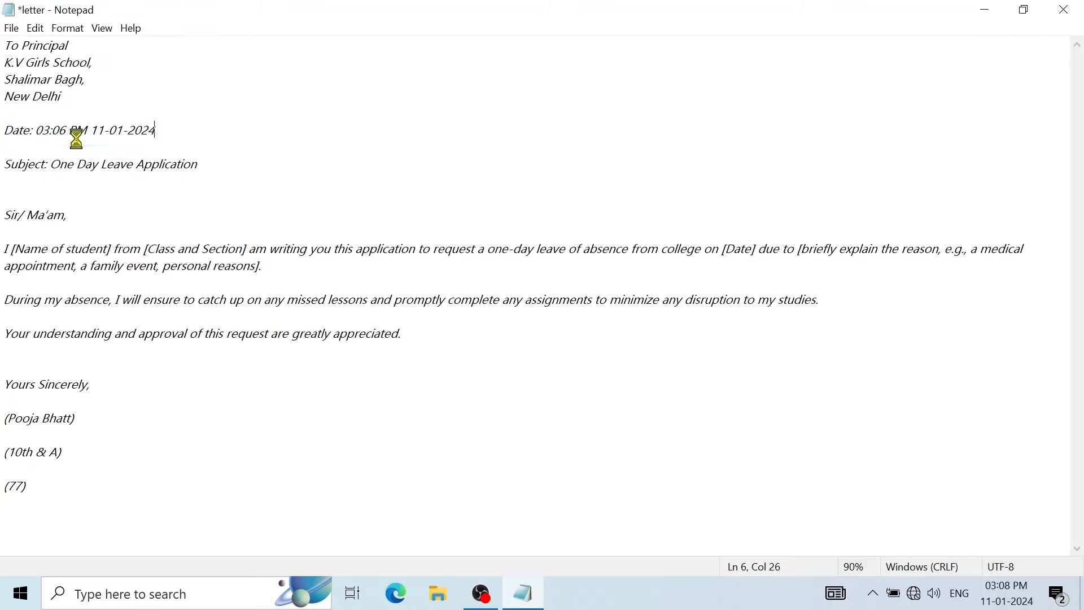
drag(208, 58, 435, 58)
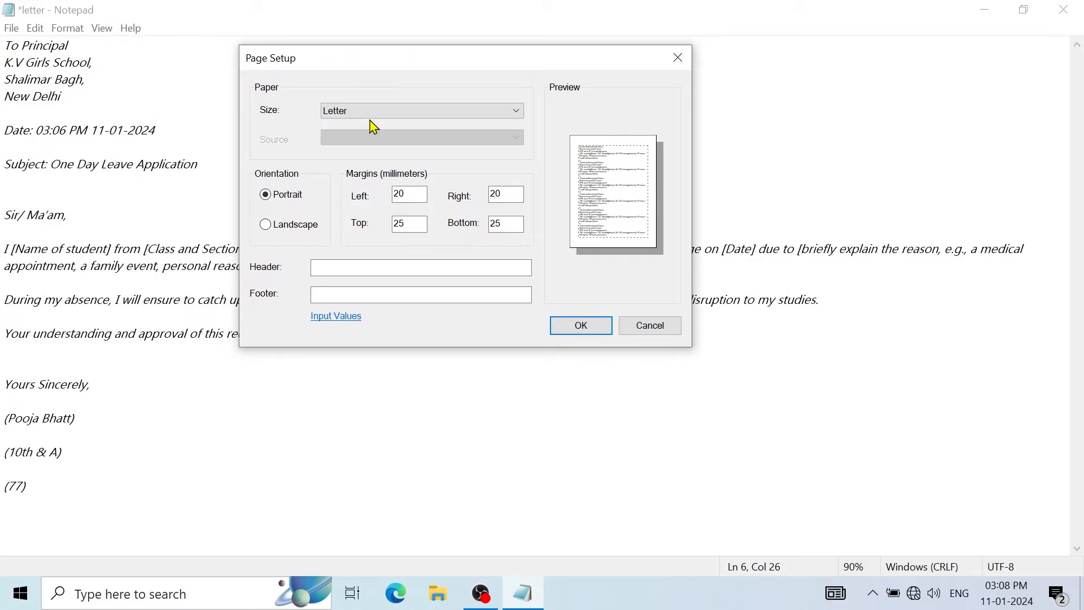
click(371, 115)
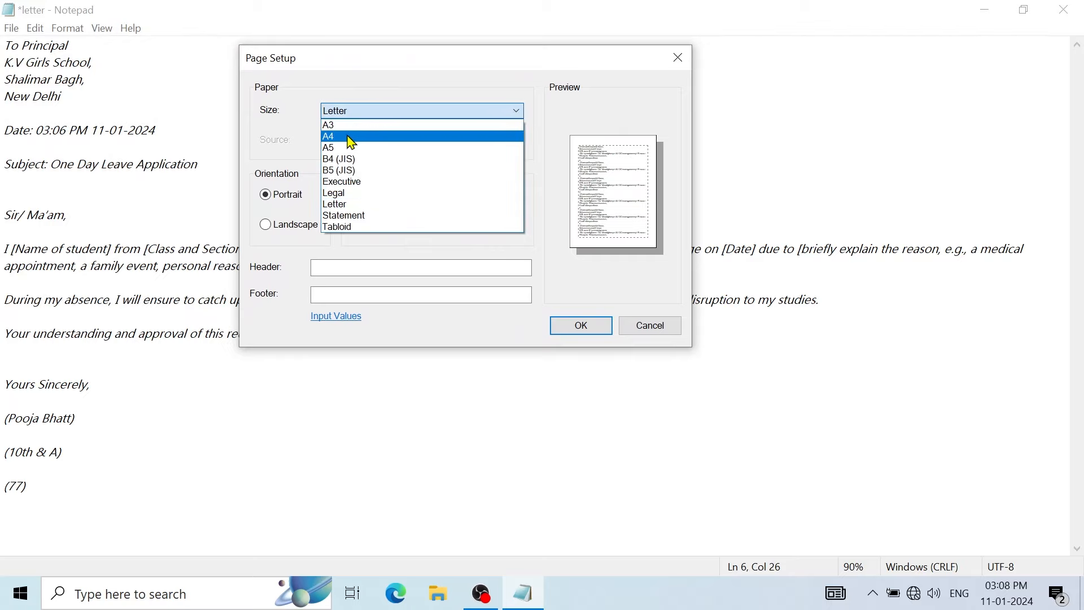
click(339, 137)
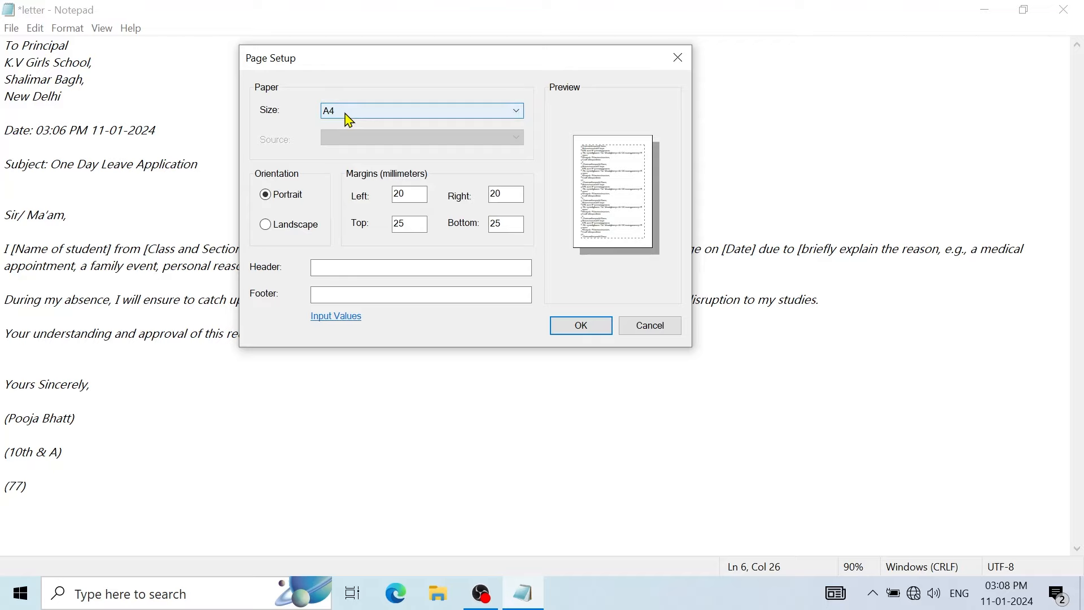
click(350, 118)
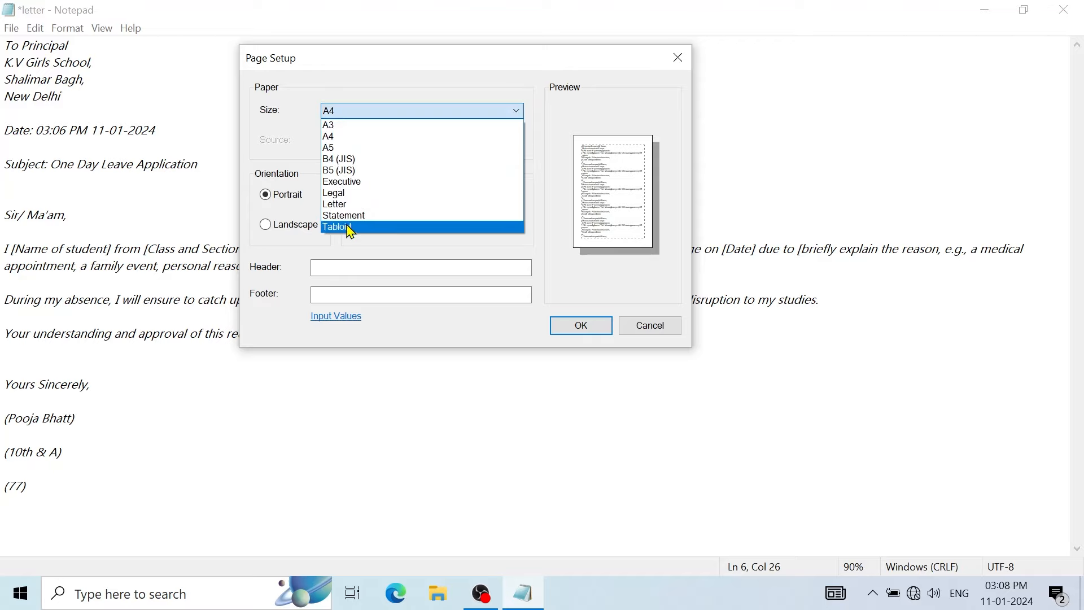
click(340, 138)
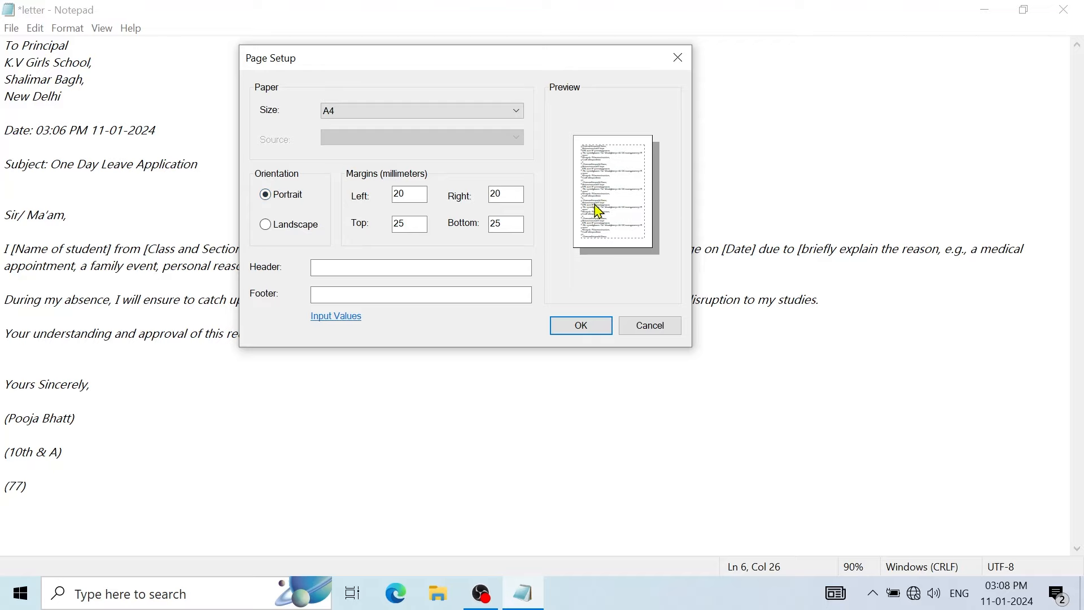
Try landscape orientation for the page, switch back to portrait and apply the page setup.
click(266, 226)
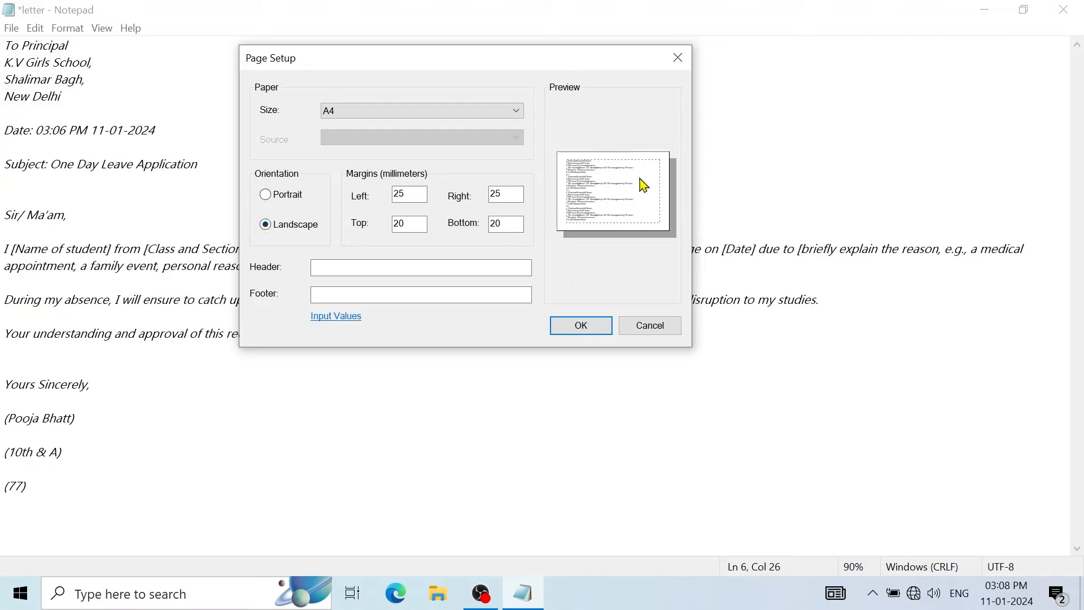
click(266, 196)
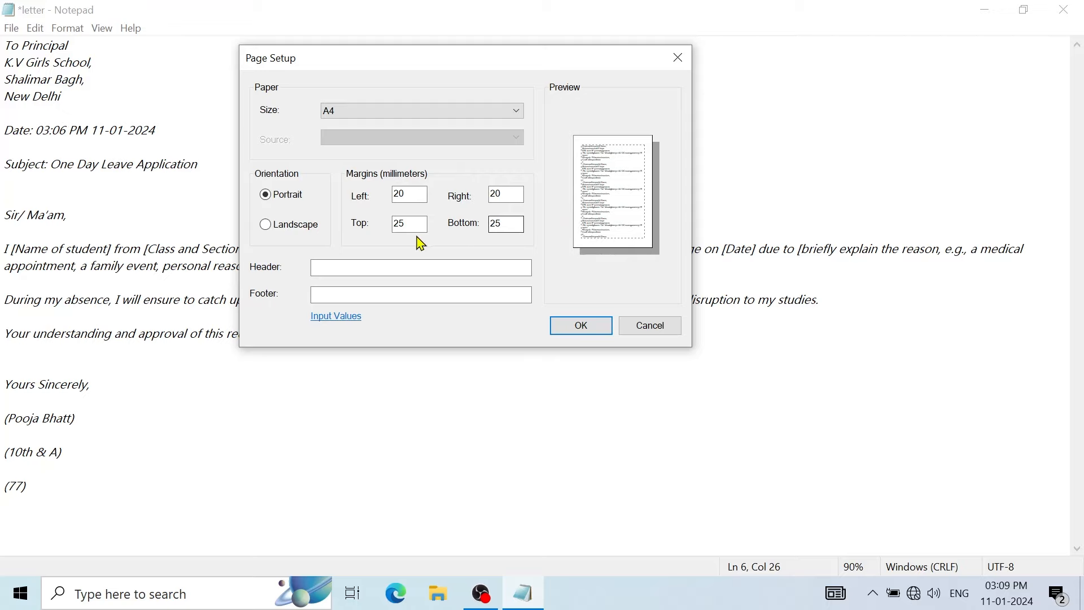
click(578, 330)
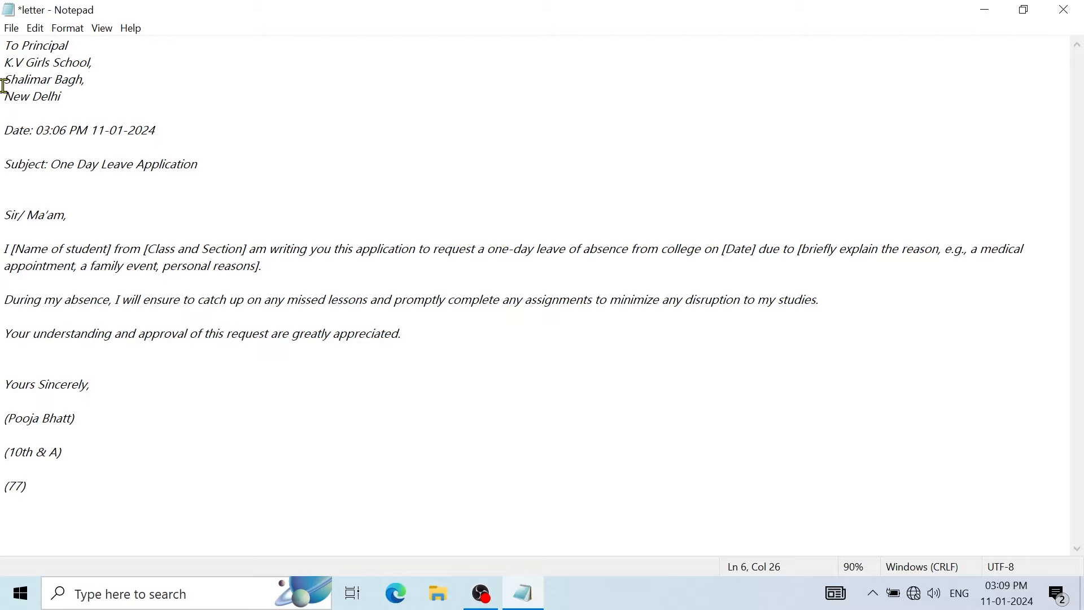
Set the number of copies to 2 in the letter's print settings and cancel without printing.
click(13, 29)
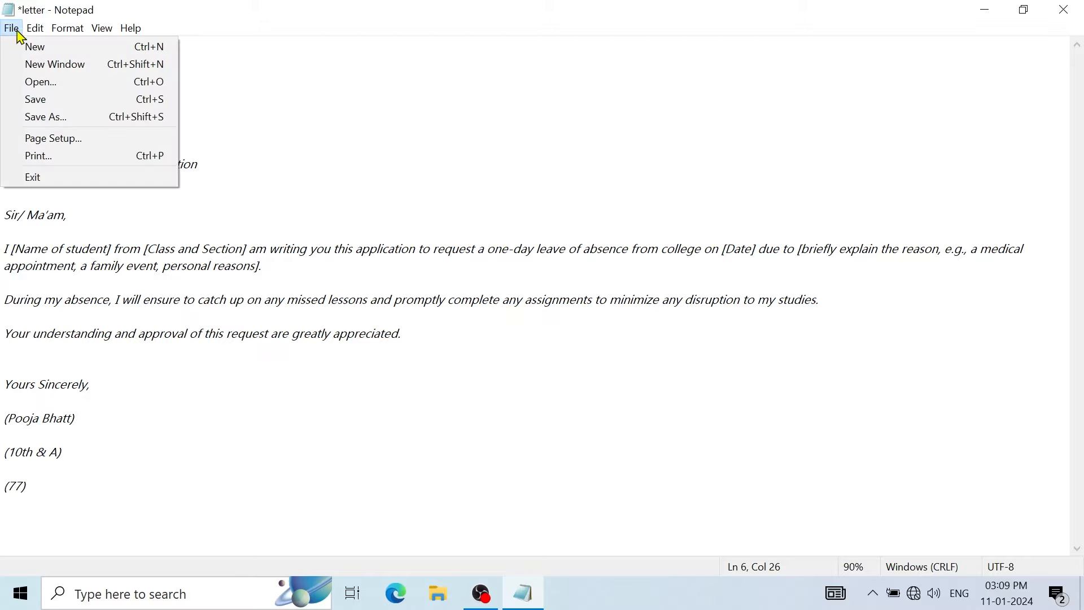
click(81, 163)
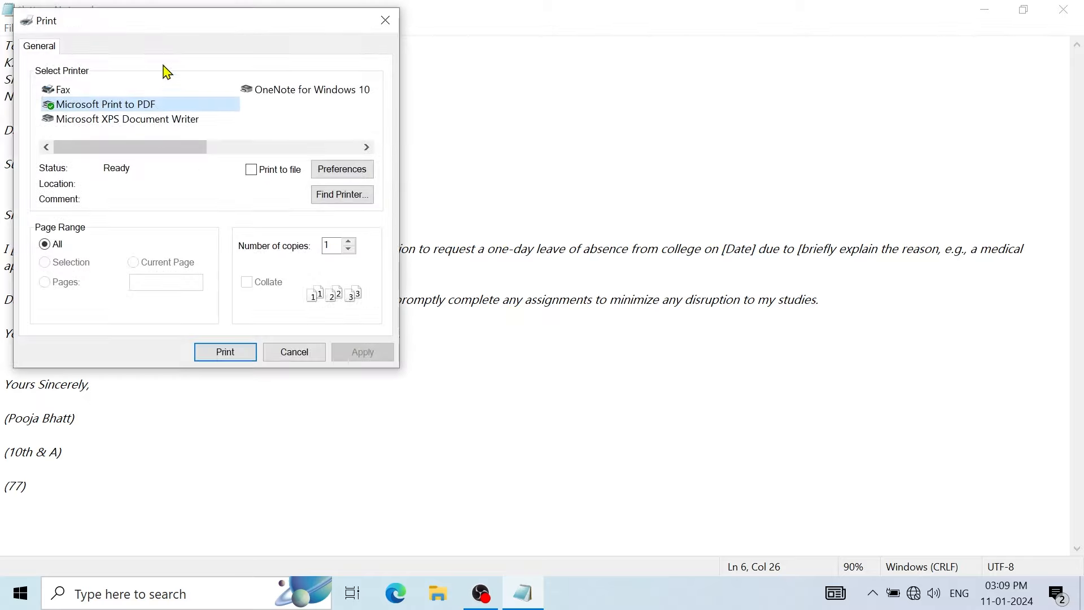
drag(168, 21, 427, 64)
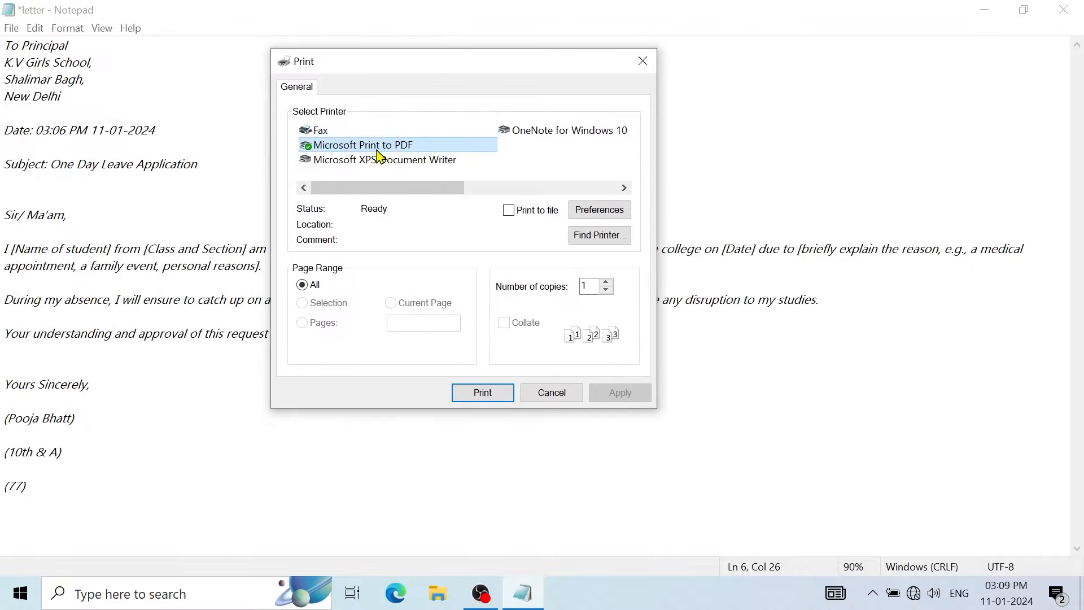
click(590, 287)
text(2)
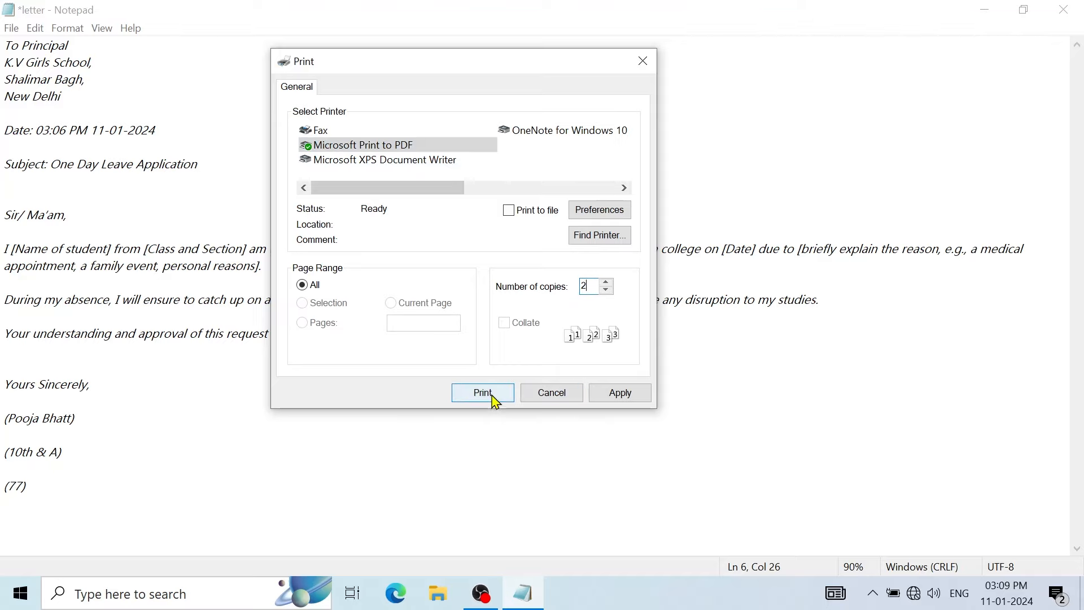
click(552, 394)
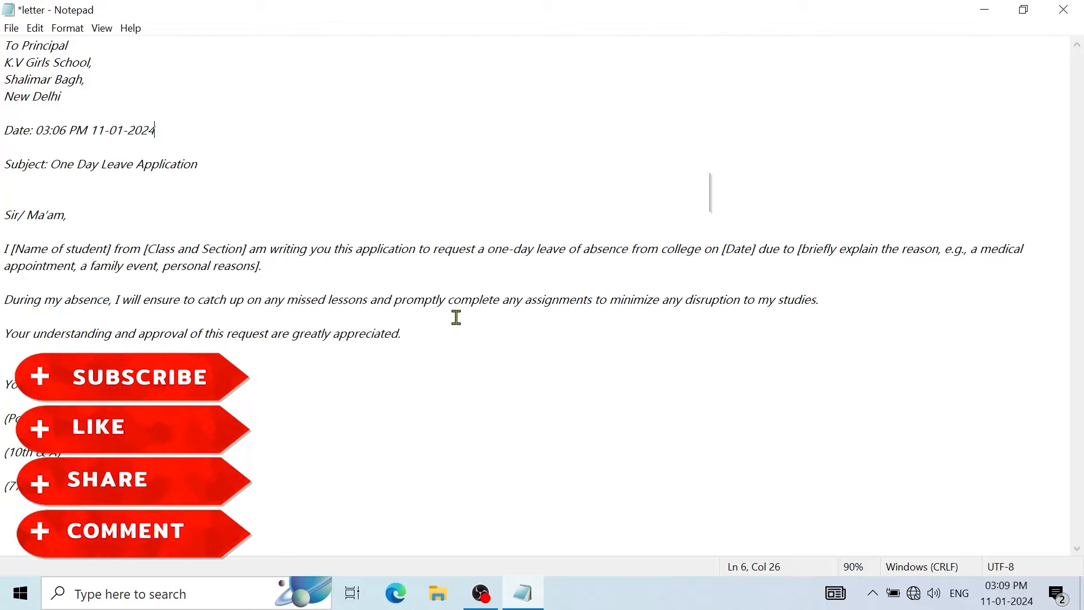
Restore the maximized letter window to its smaller size on the desktop.
click(1024, 9)
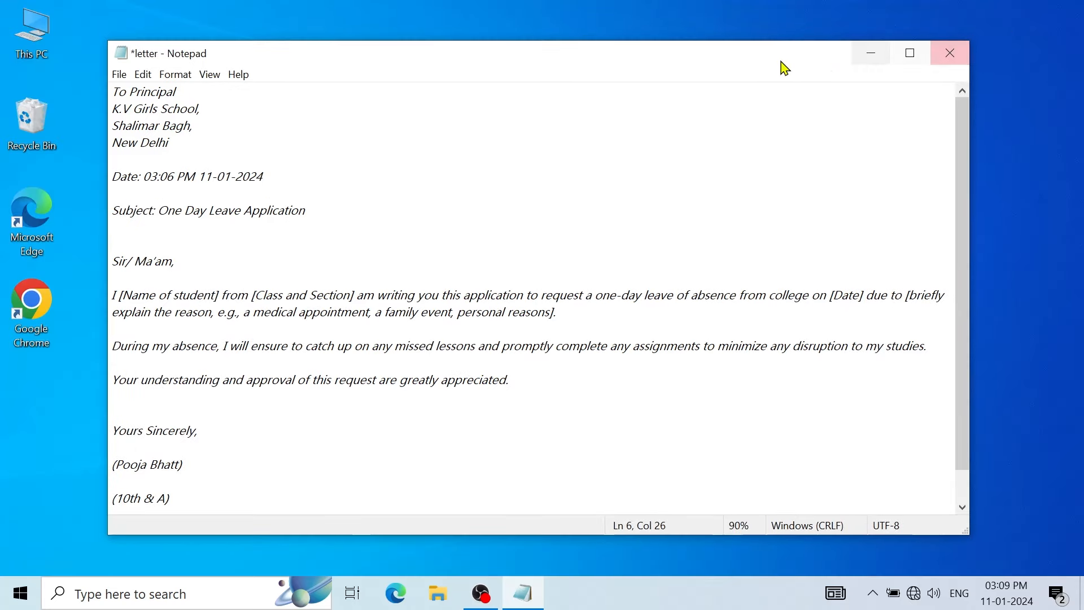